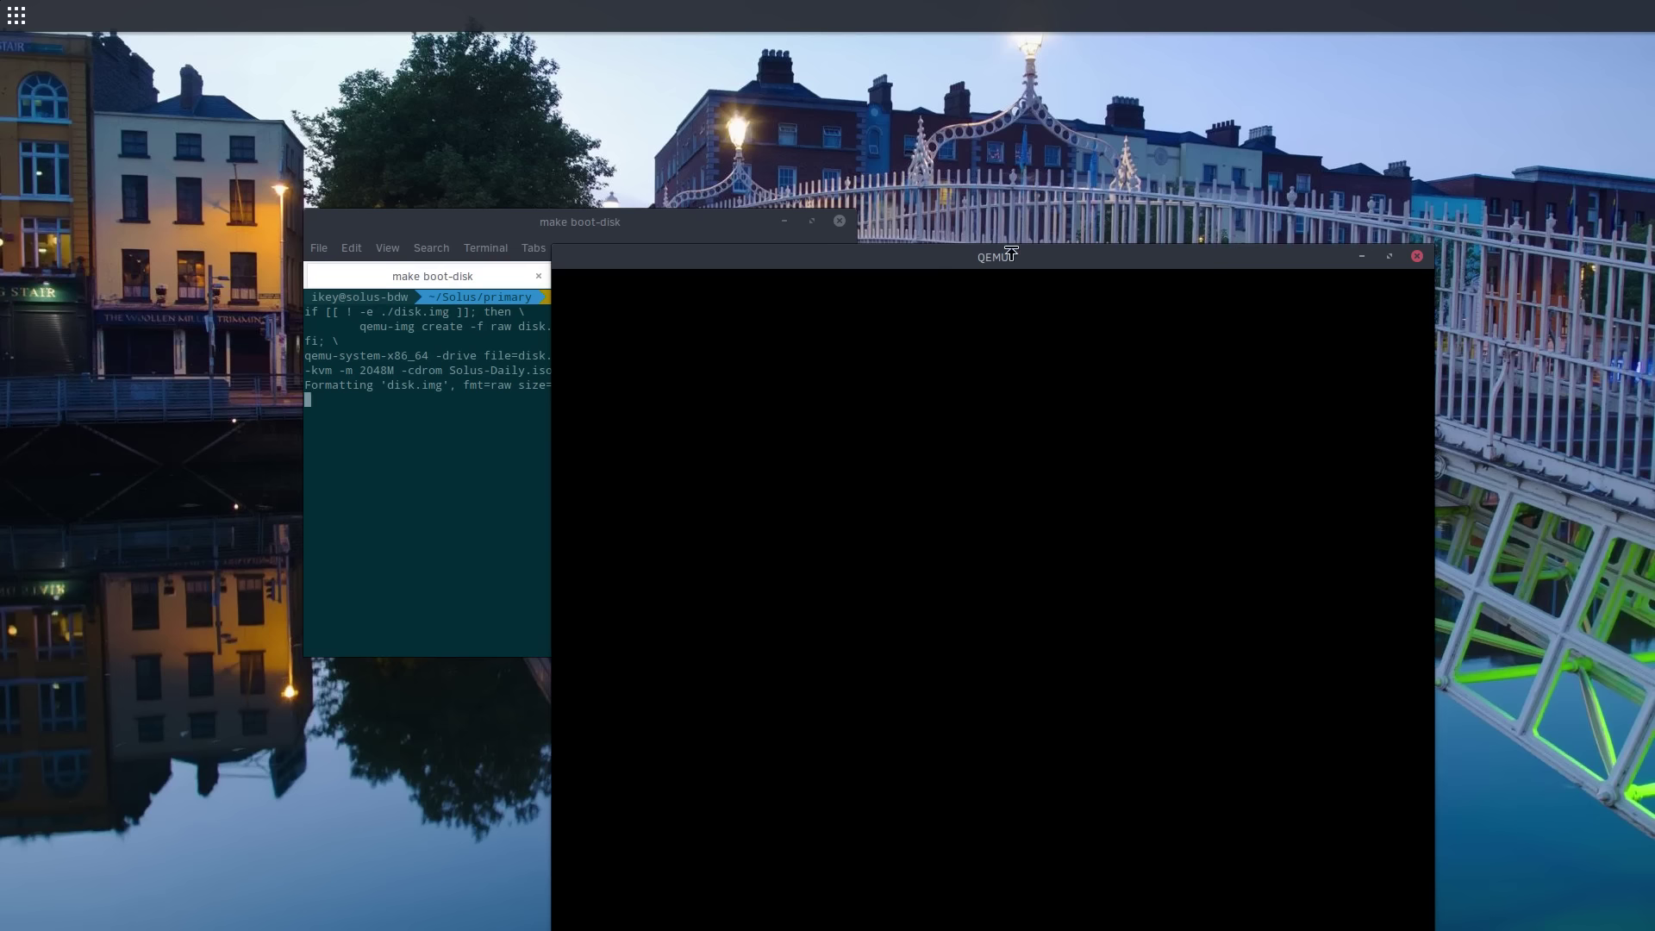
# Step: Move the virtual machine window up over the terminal, launch the installer in the live session and choose to install Solus
pyautogui.moveTo(1008, 256); pyautogui.dragTo(810, 175)
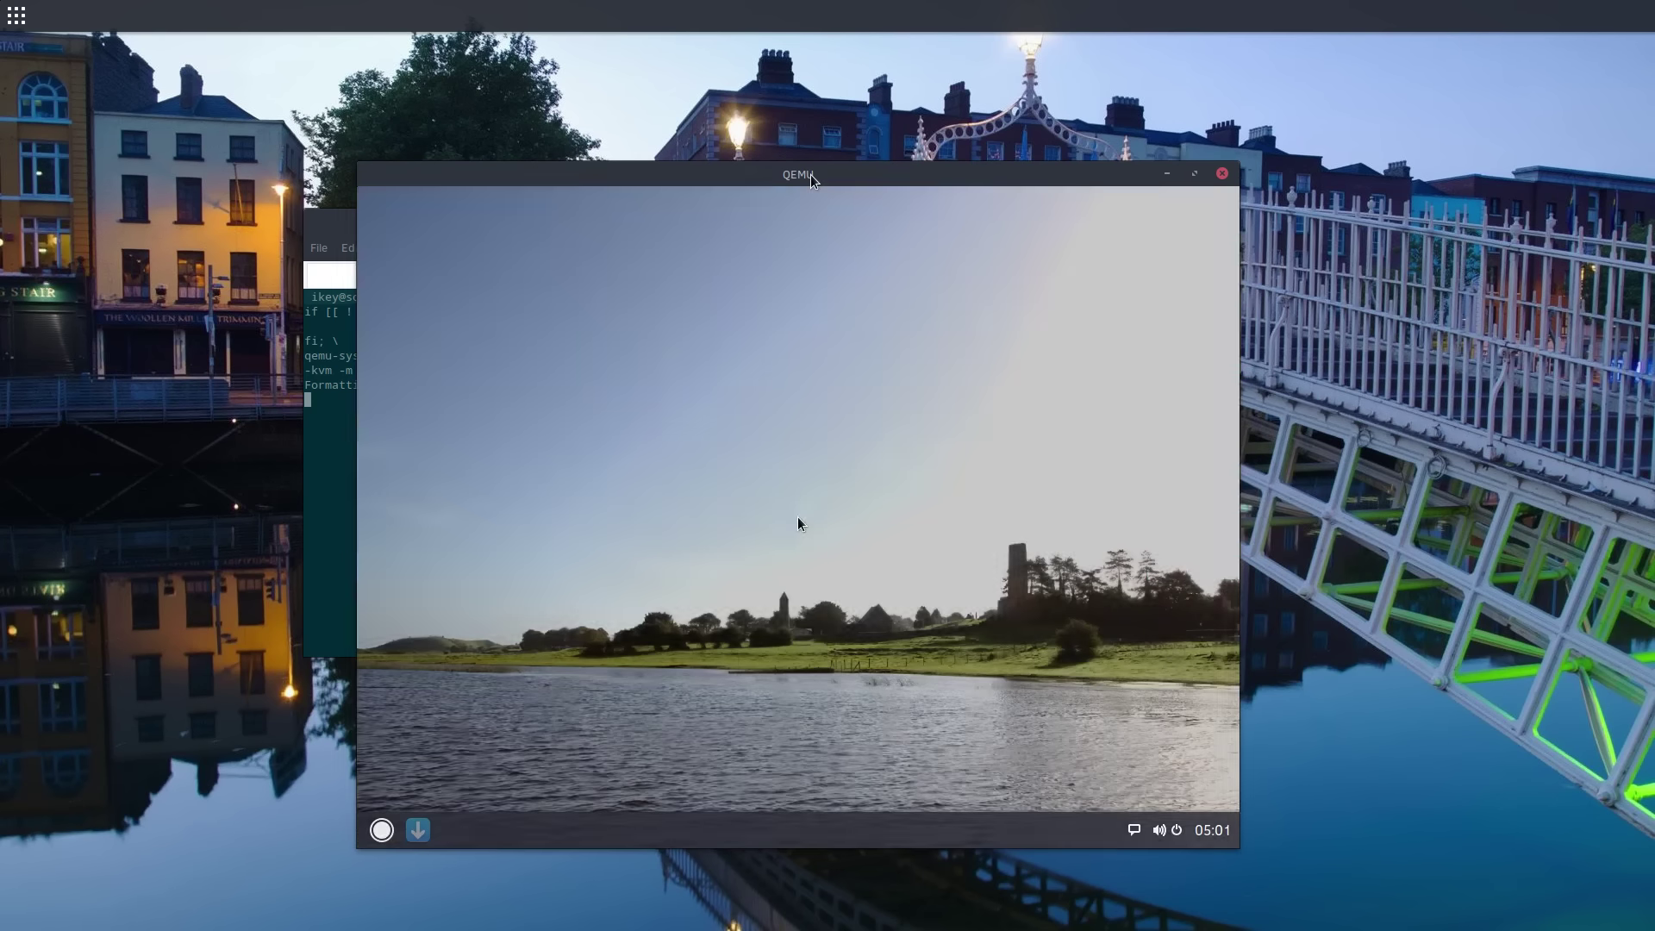
pyautogui.click(824, 621)
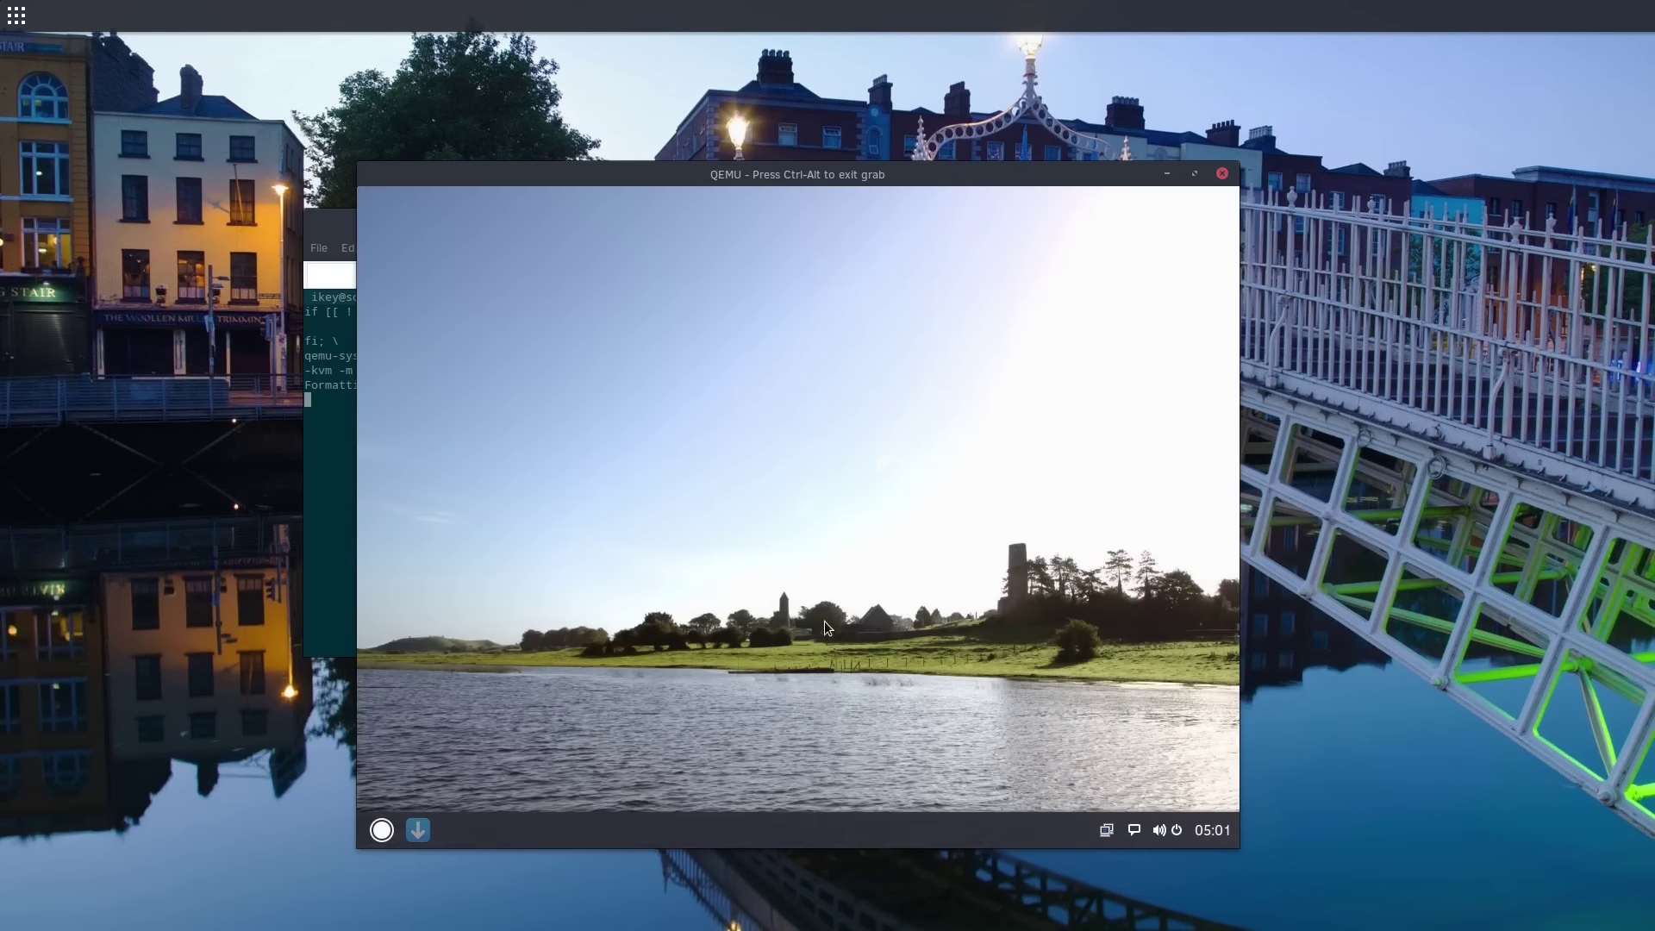
pyautogui.click(418, 830)
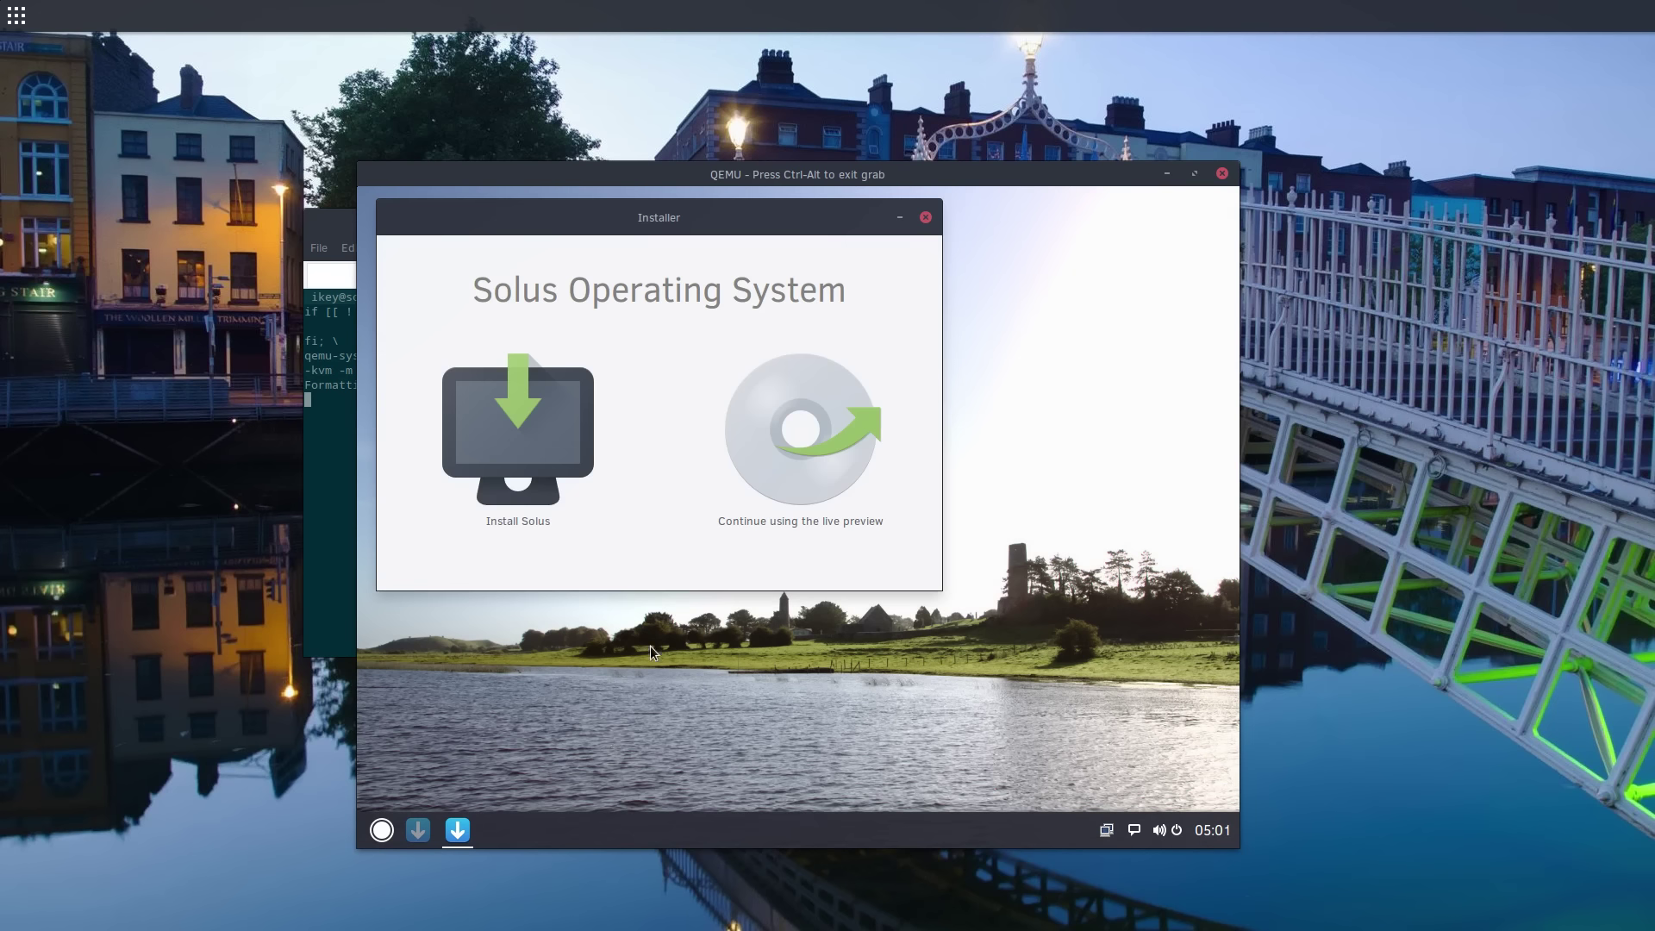
pyautogui.click(574, 492)
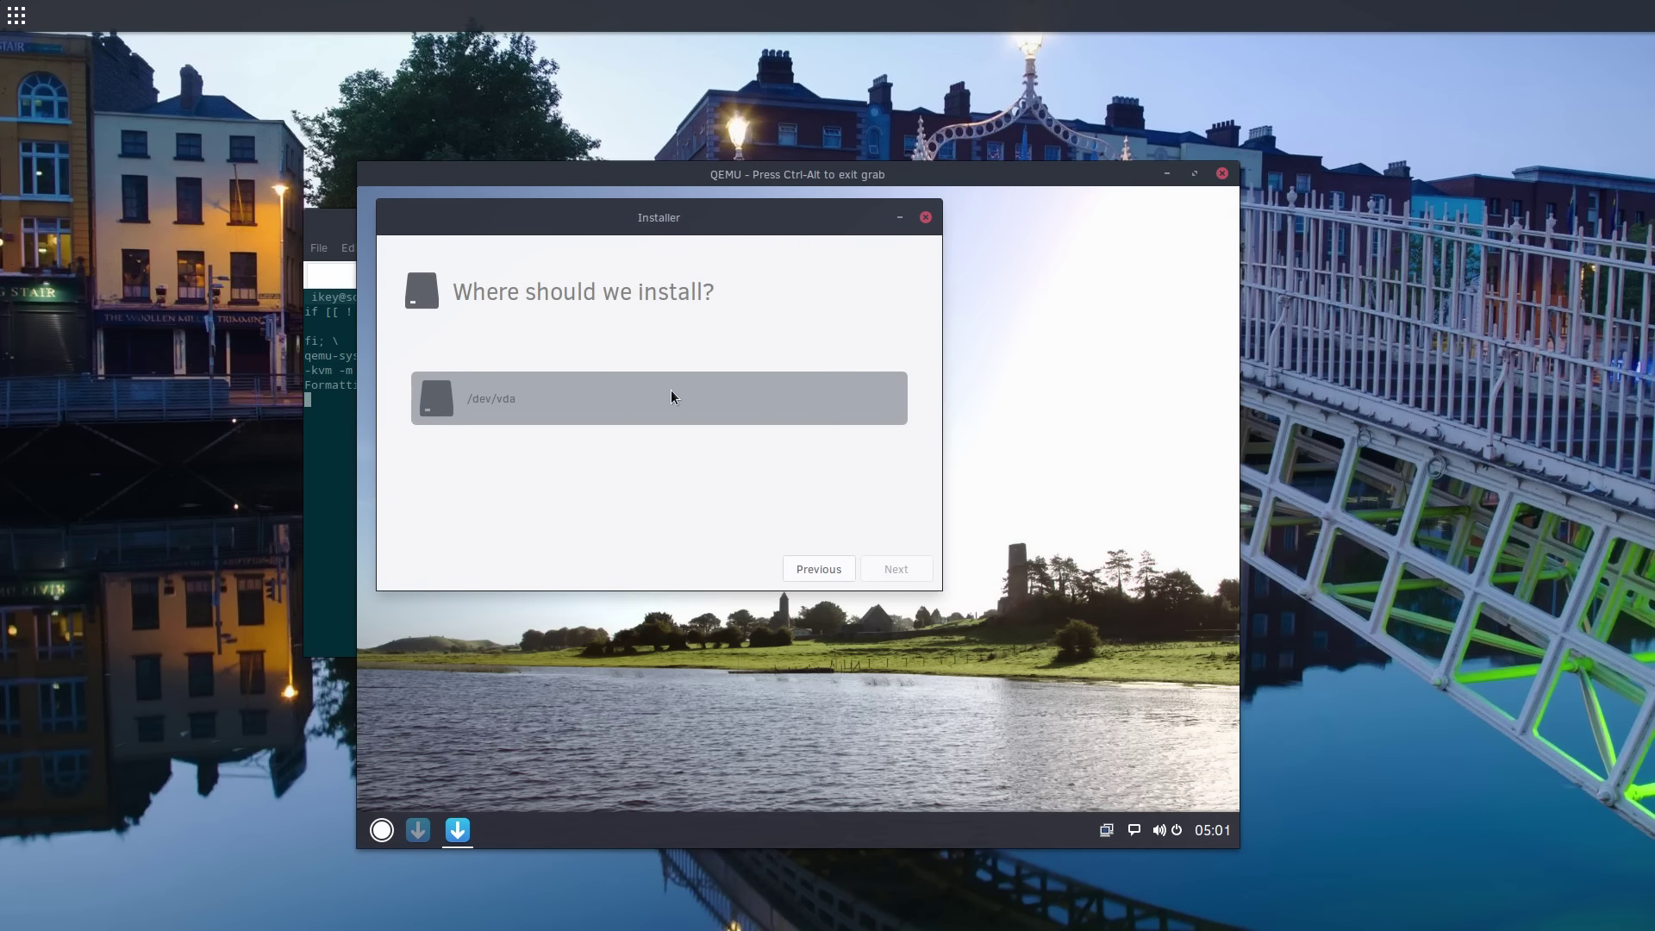
# Step: Launch the partition editor from the installer and create an msdos partition table on /dev/vda
pyautogui.click(819, 514)
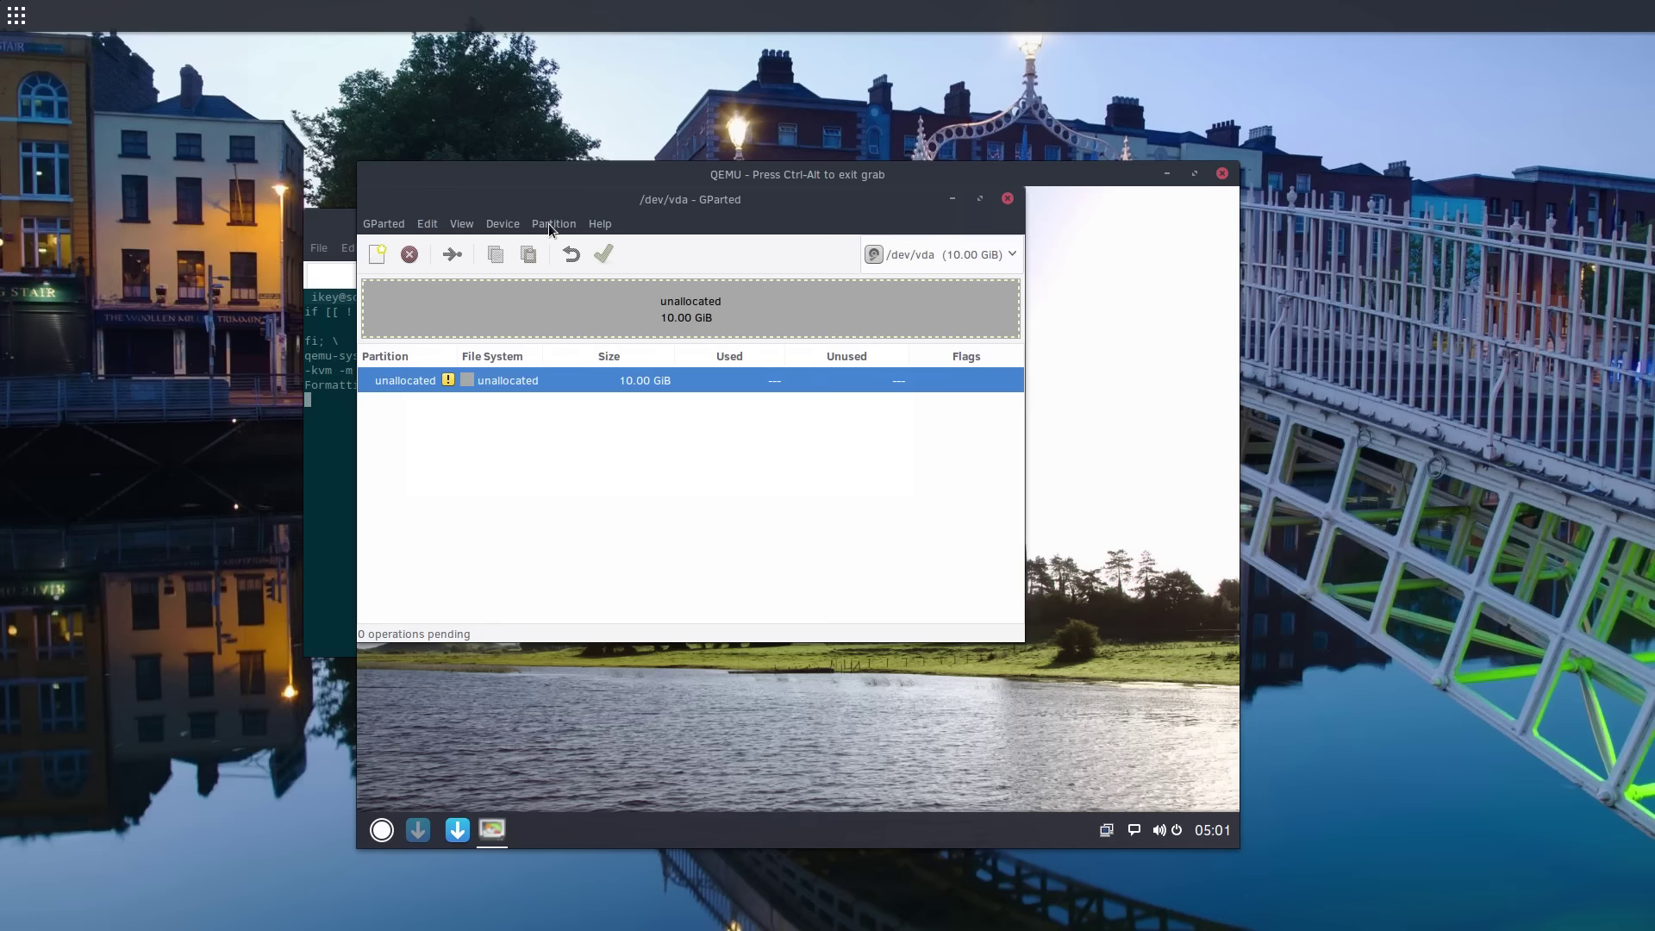
pyautogui.click(552, 224)
pyautogui.moveTo(502, 224)
pyautogui.click(569, 248)
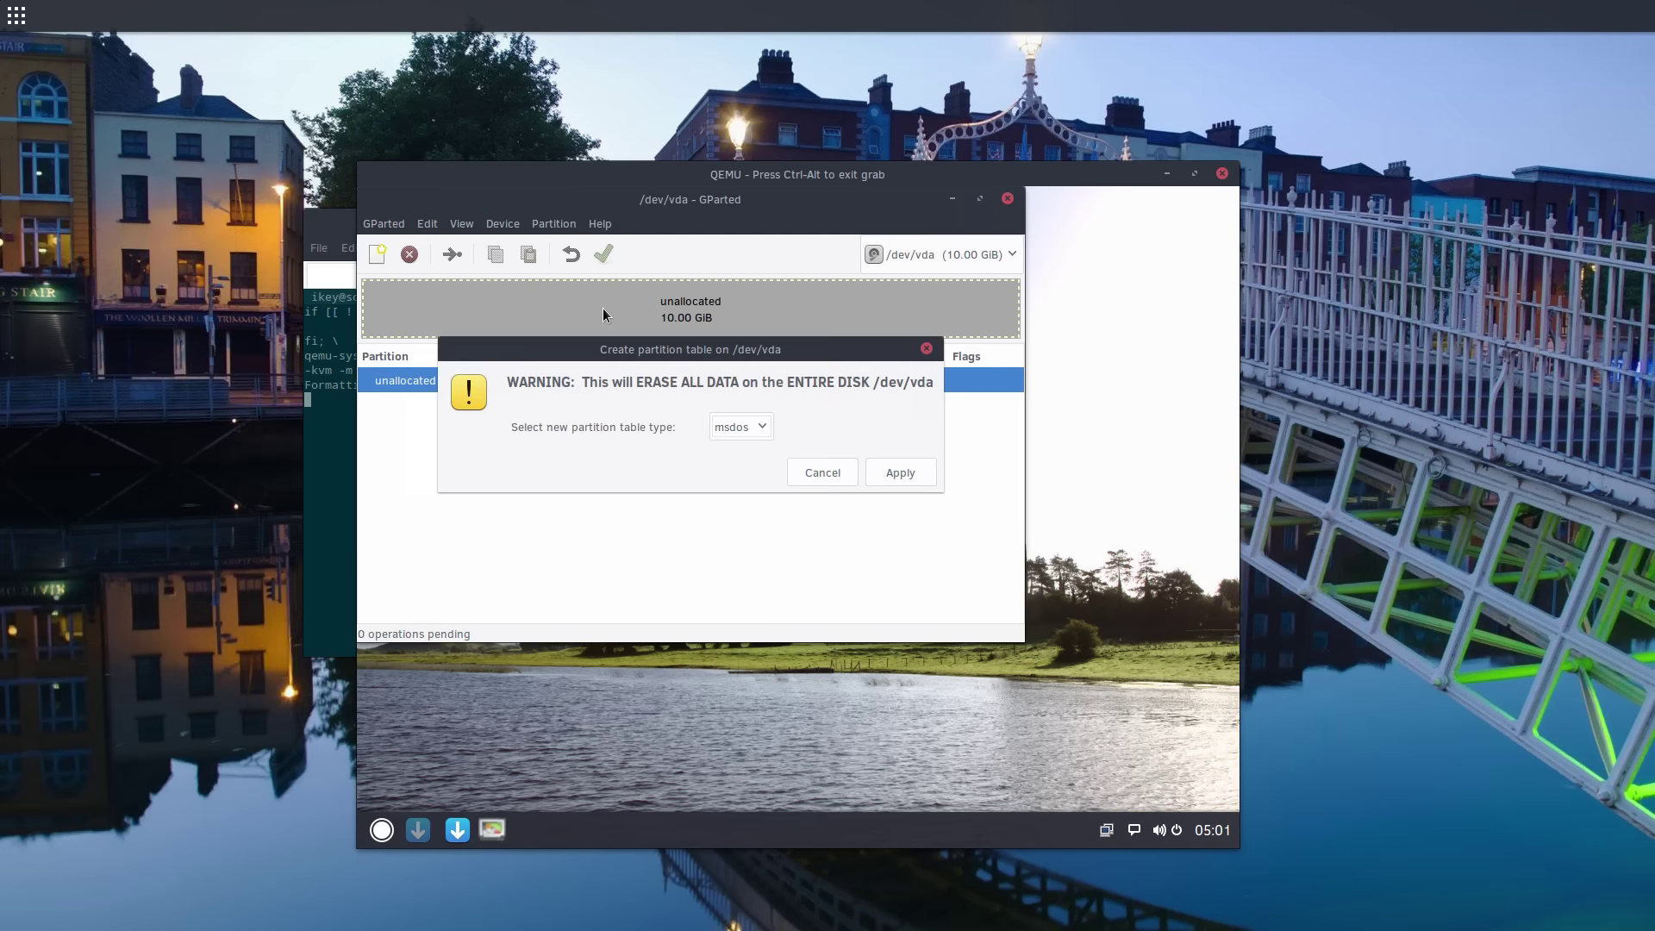
pyautogui.click(872, 473)
# Step: Create a primary ext4 partition filling the unallocated 10.00 GiB of /dev/vda, apply the operation and close the partition editor
pyautogui.rightClick(700, 324)
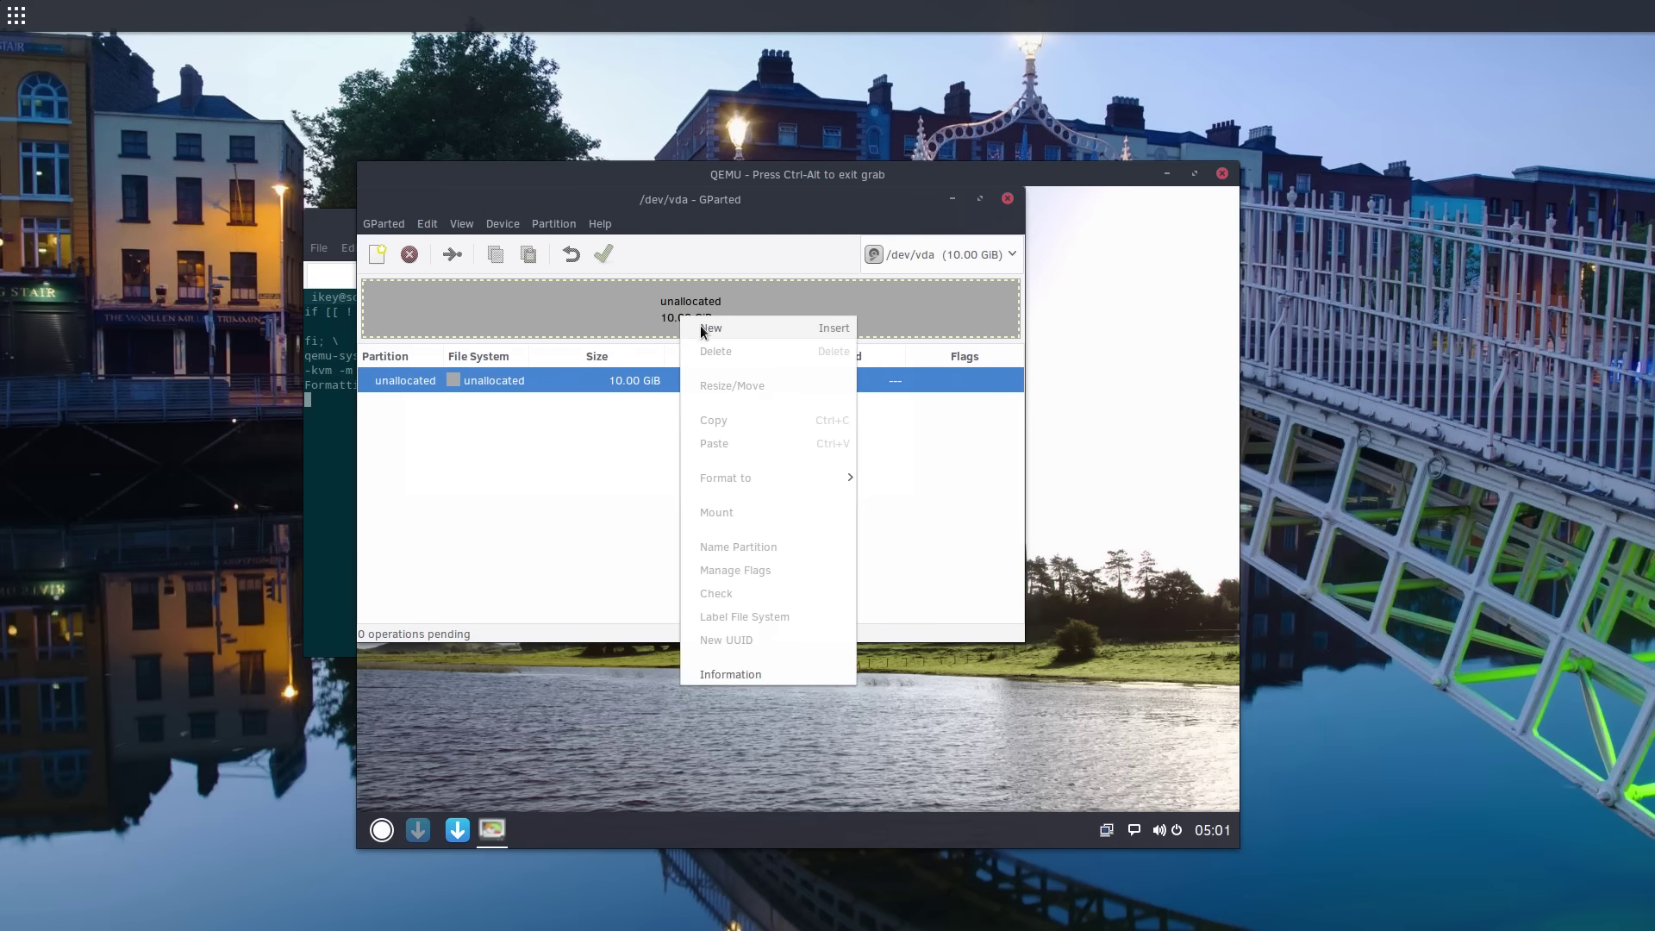
pyautogui.click(702, 325)
pyautogui.click(901, 529)
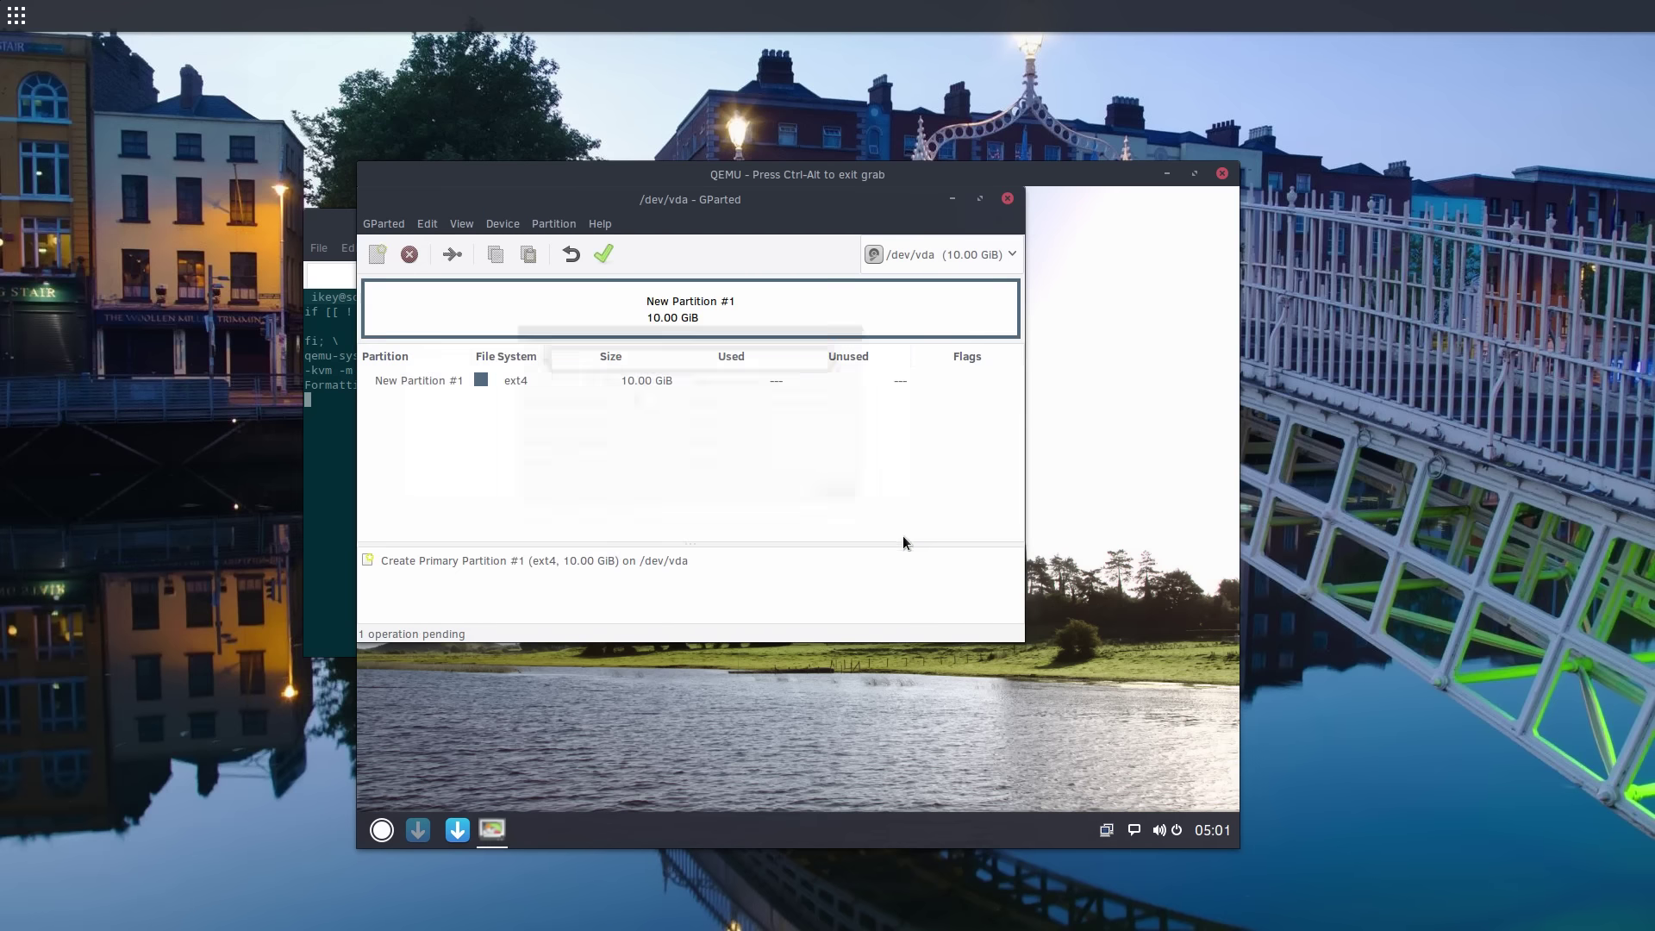
pyautogui.click(603, 255)
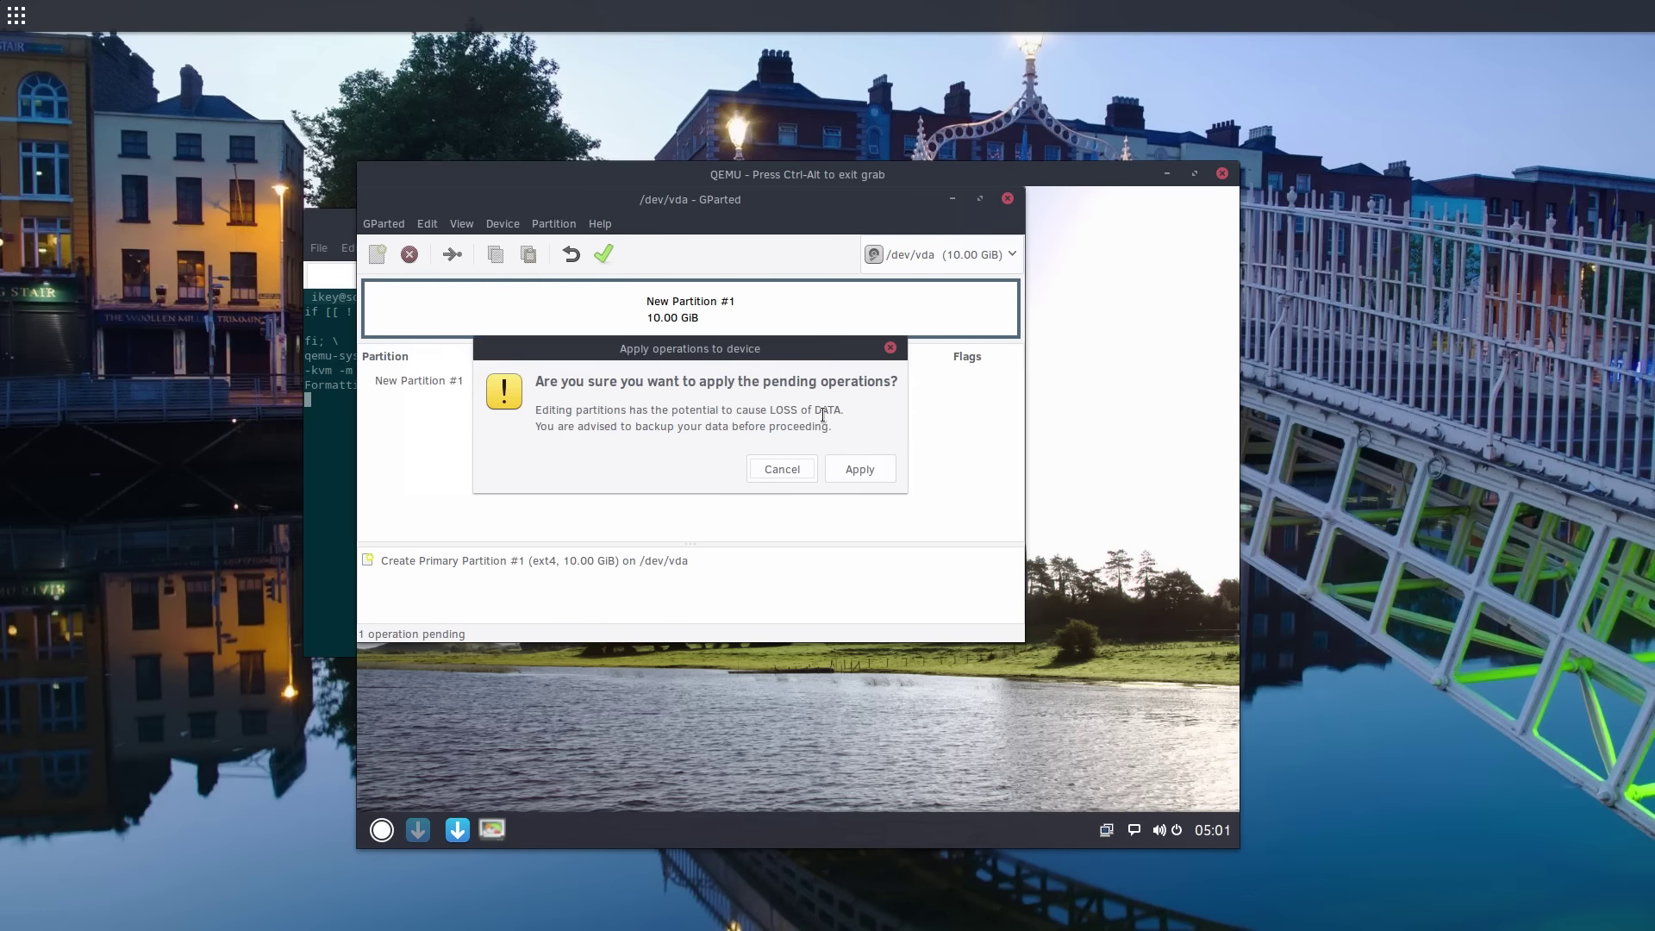
pyautogui.click(858, 470)
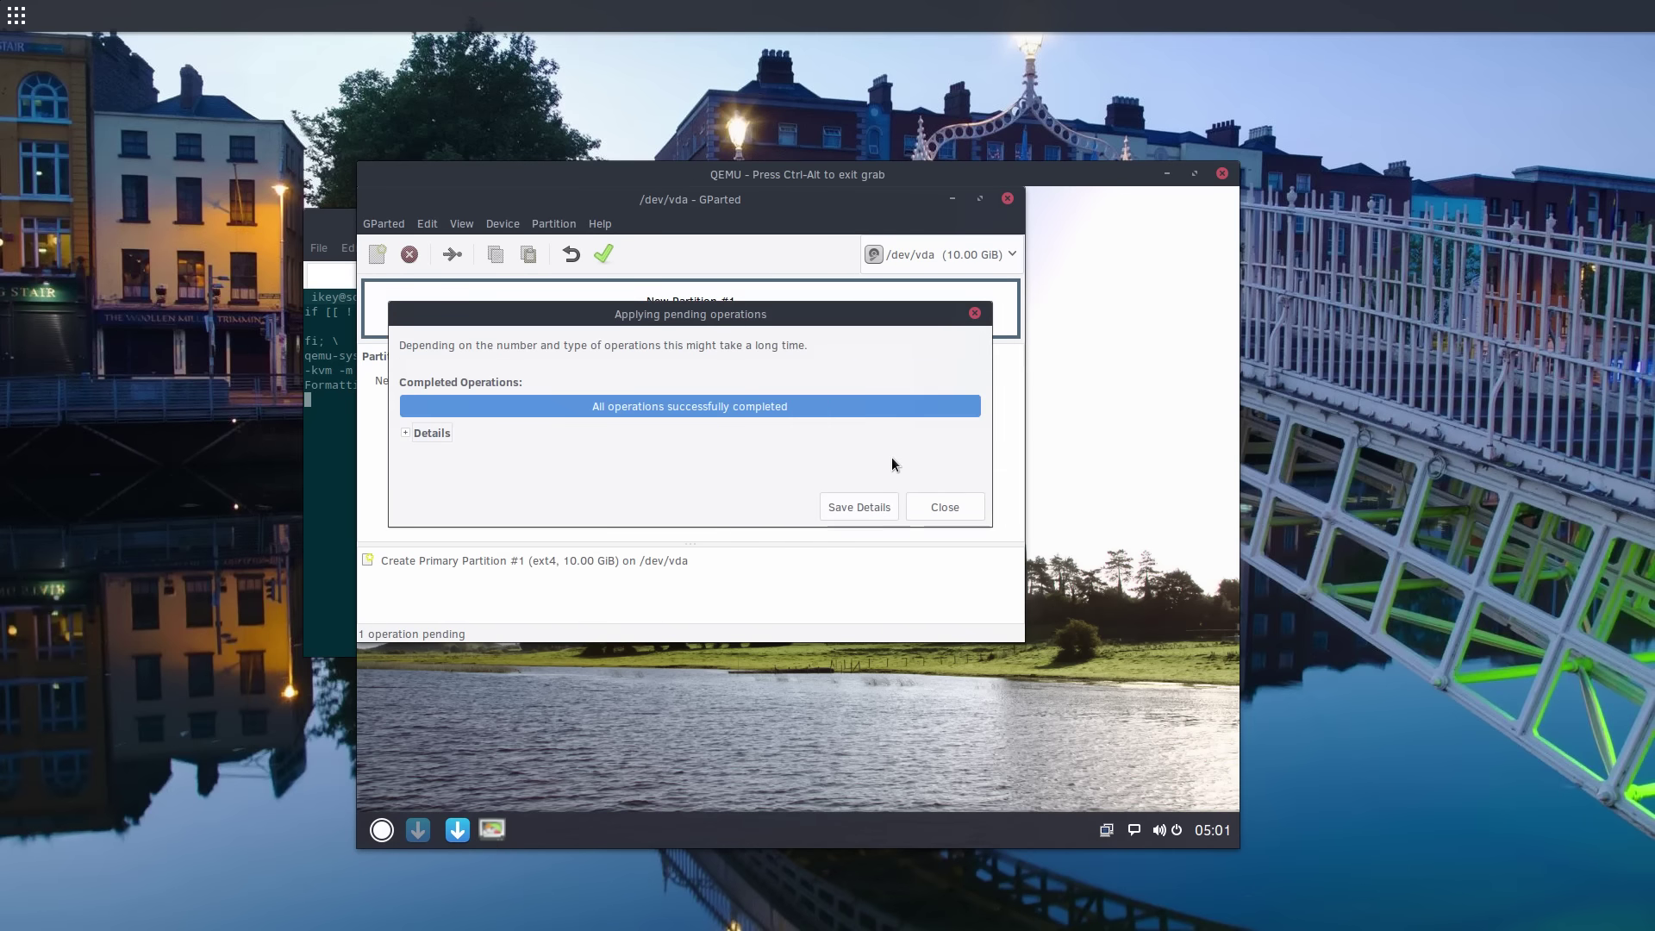
pyautogui.click(931, 507)
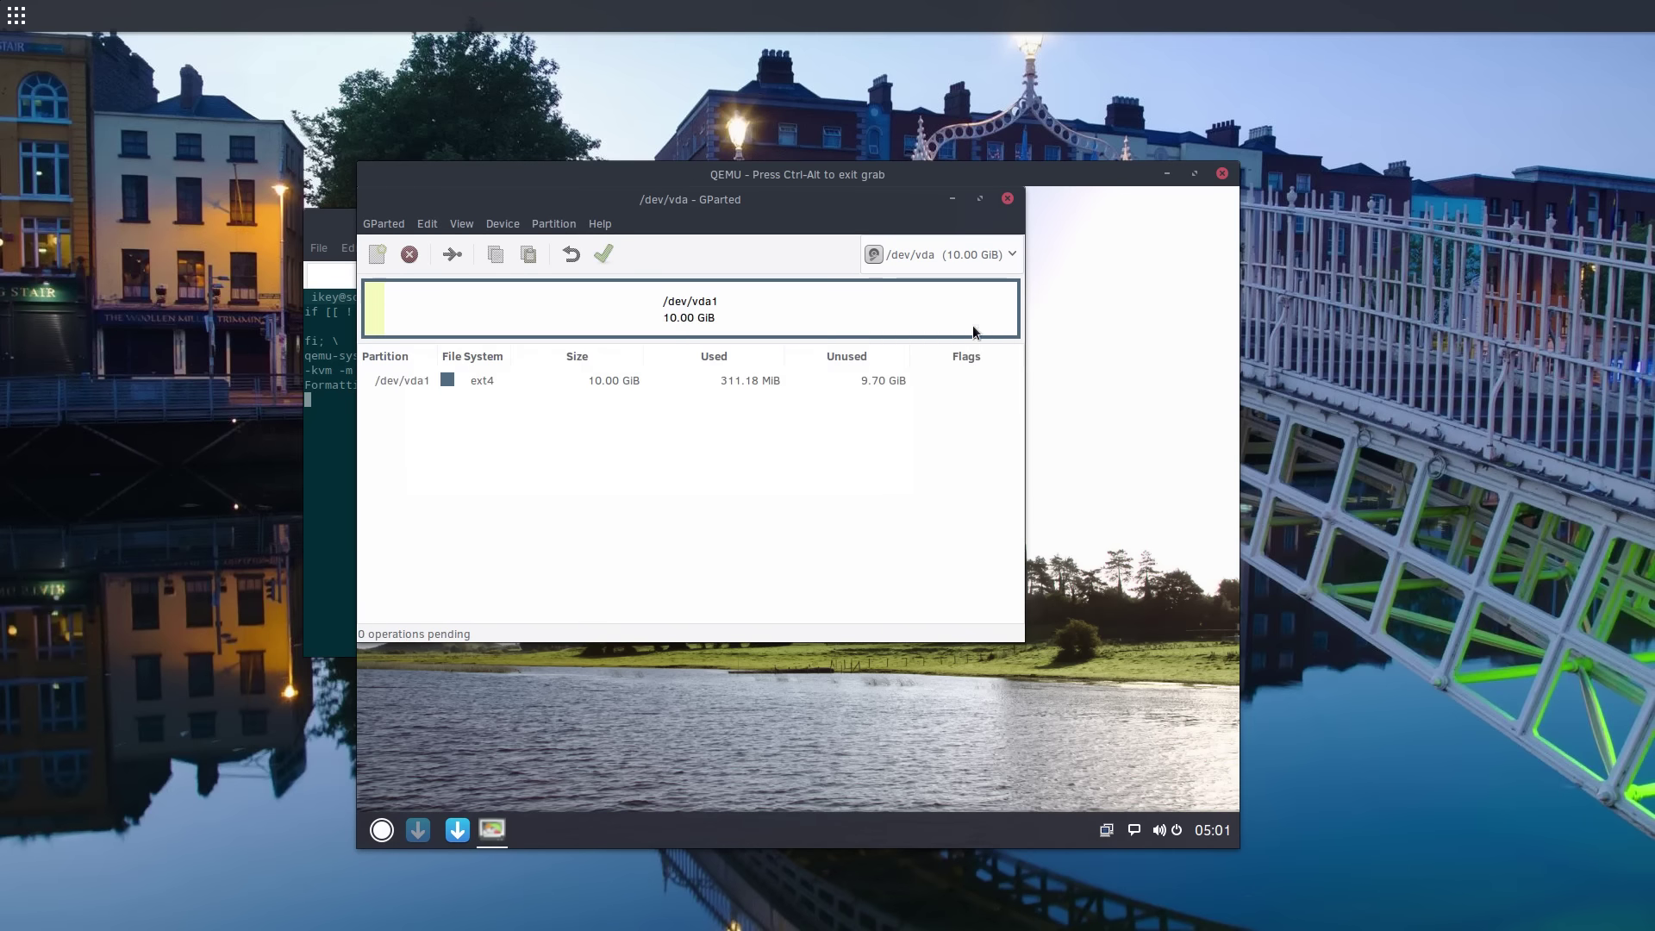
pyautogui.click(1007, 199)
# Step: Assign /dev/vda1 as the ext4 root partition and continue to the system settings
pyautogui.click(535, 377)
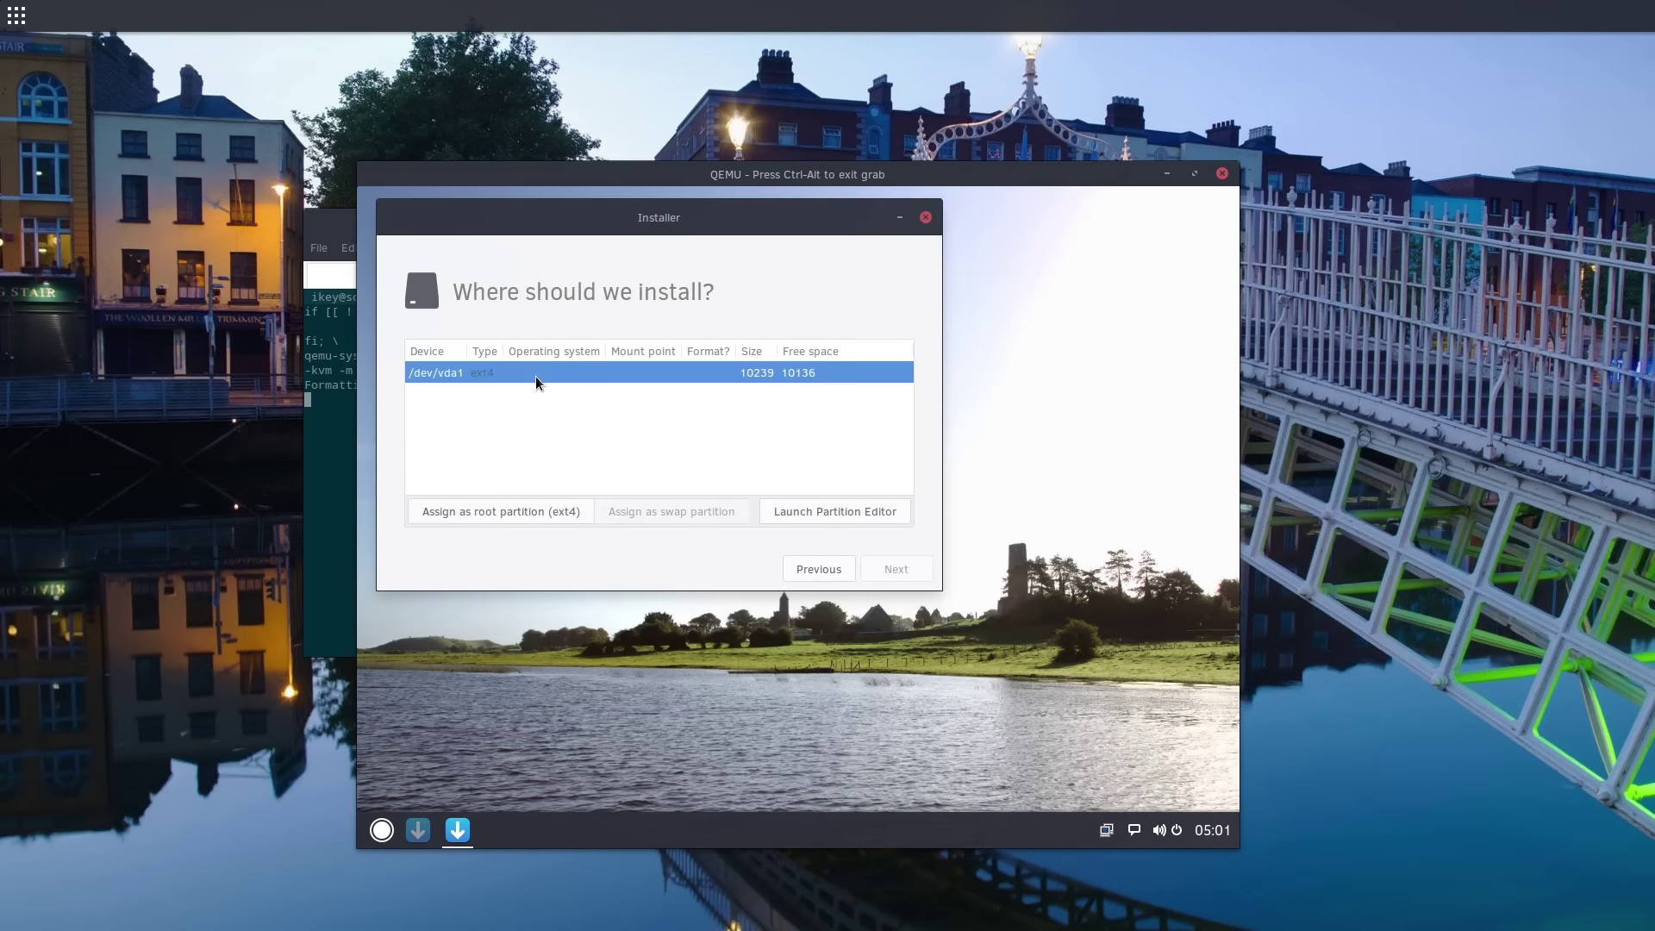
pyautogui.click(528, 513)
pyautogui.click(894, 571)
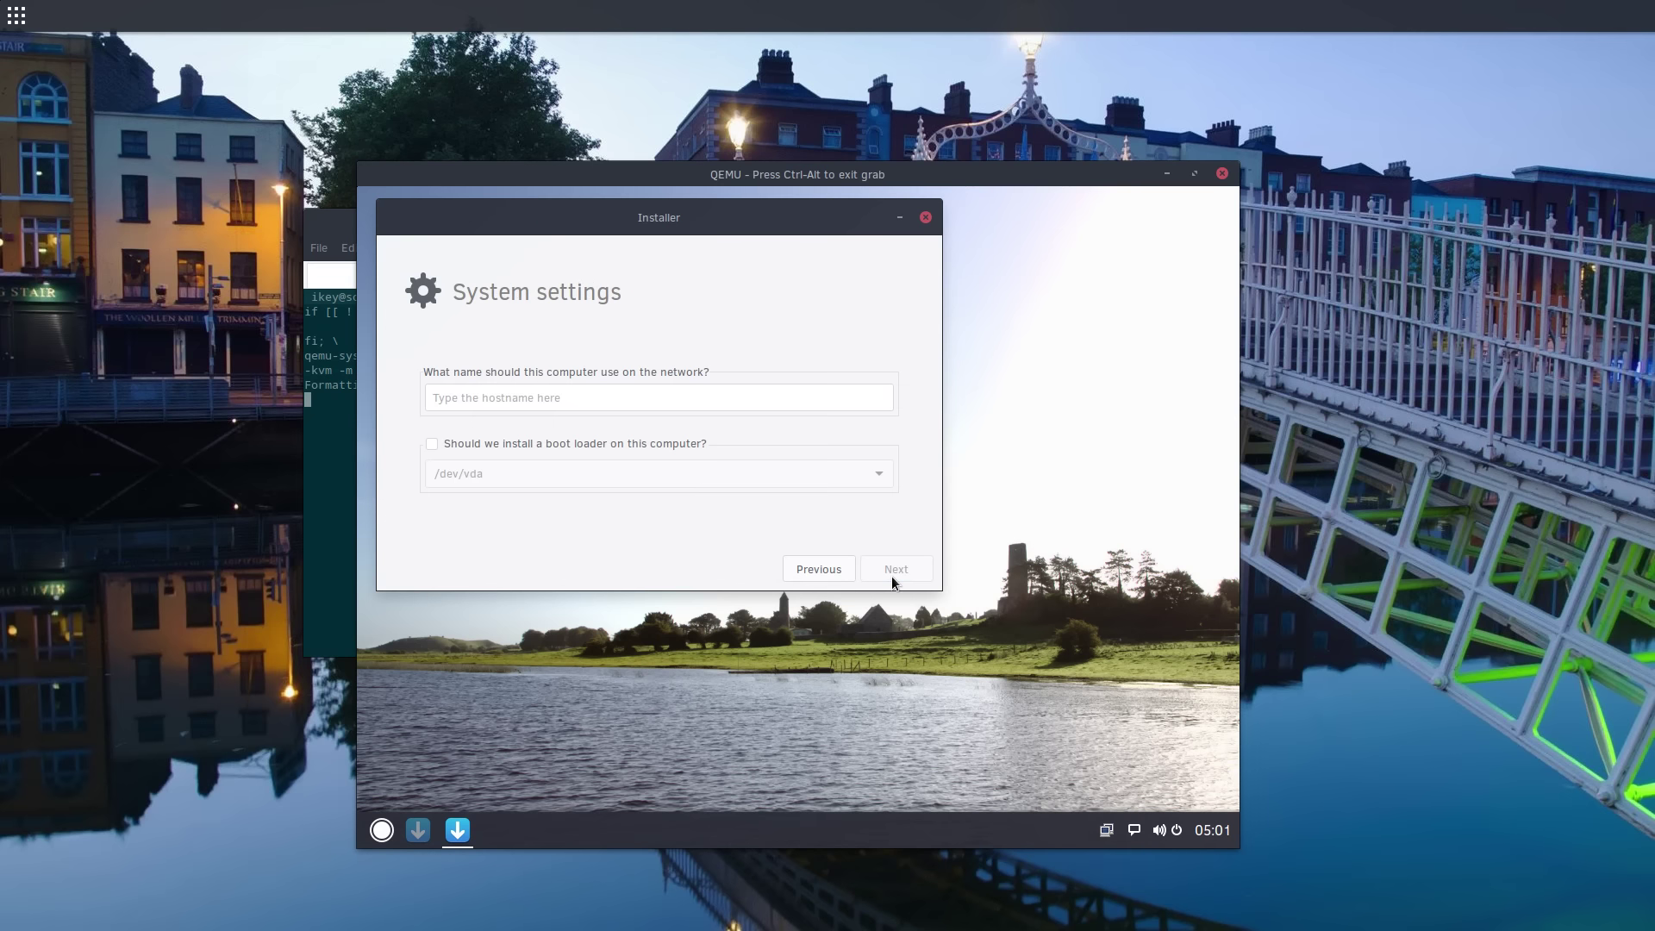
# Step: Set the hostname to solus-vm with the boot loader on /dev/vda, and start the installation from the summary
pyautogui.click(540, 397)
pyautogui.write('so')
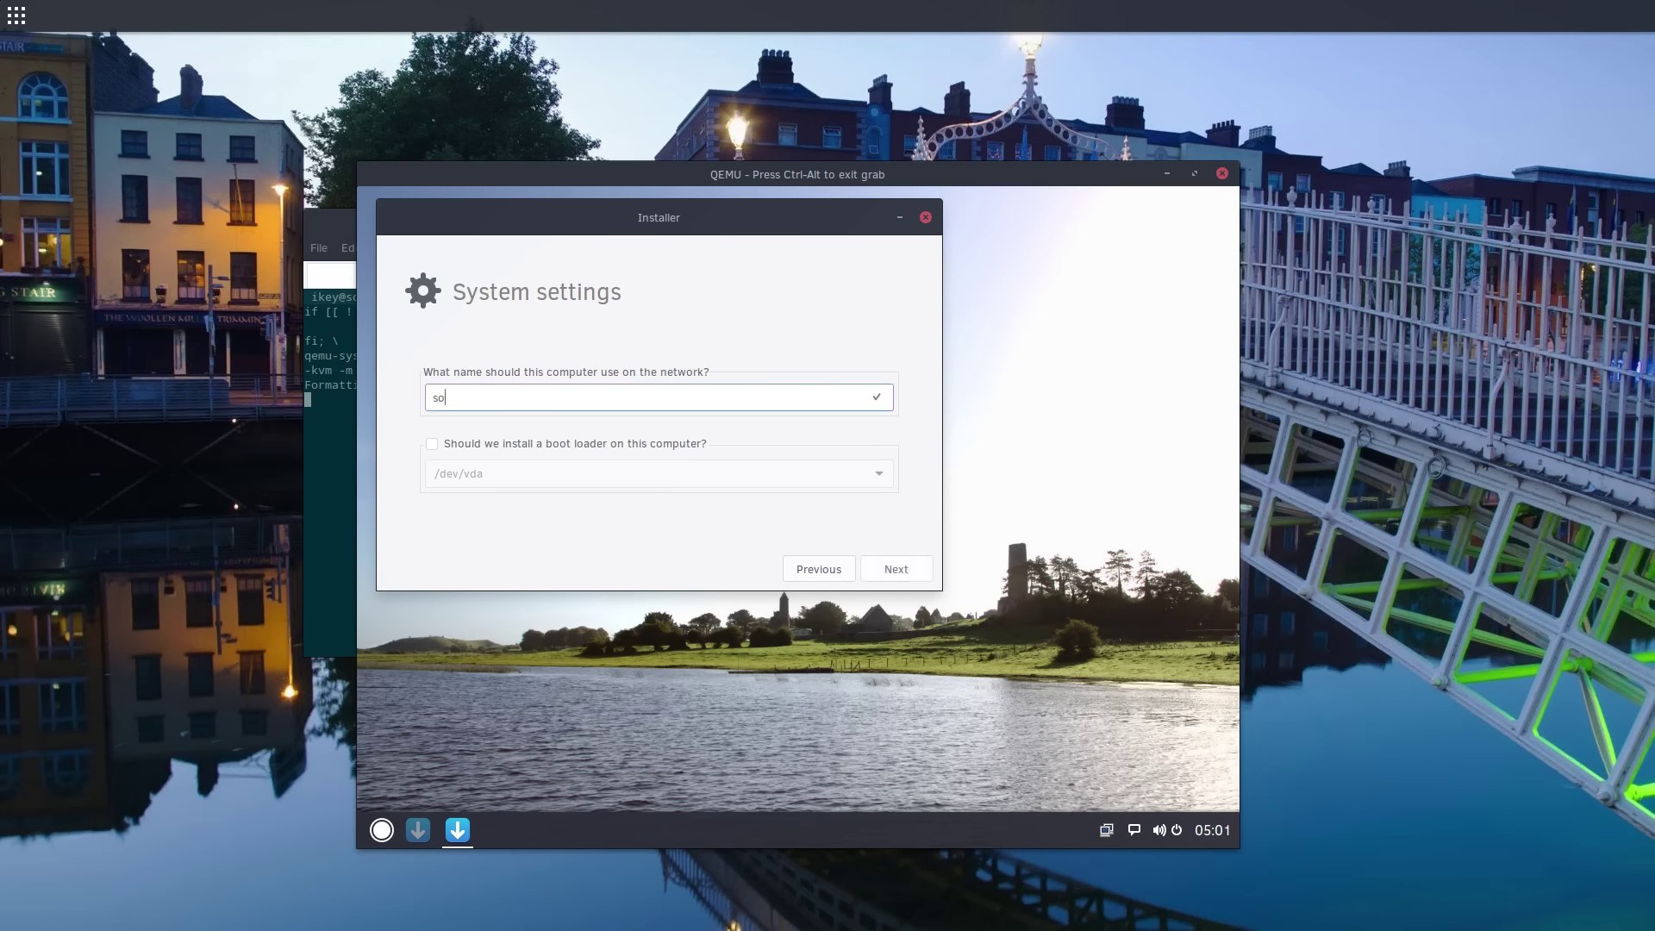
pyautogui.write('lus-vm')
pyautogui.click(432, 443)
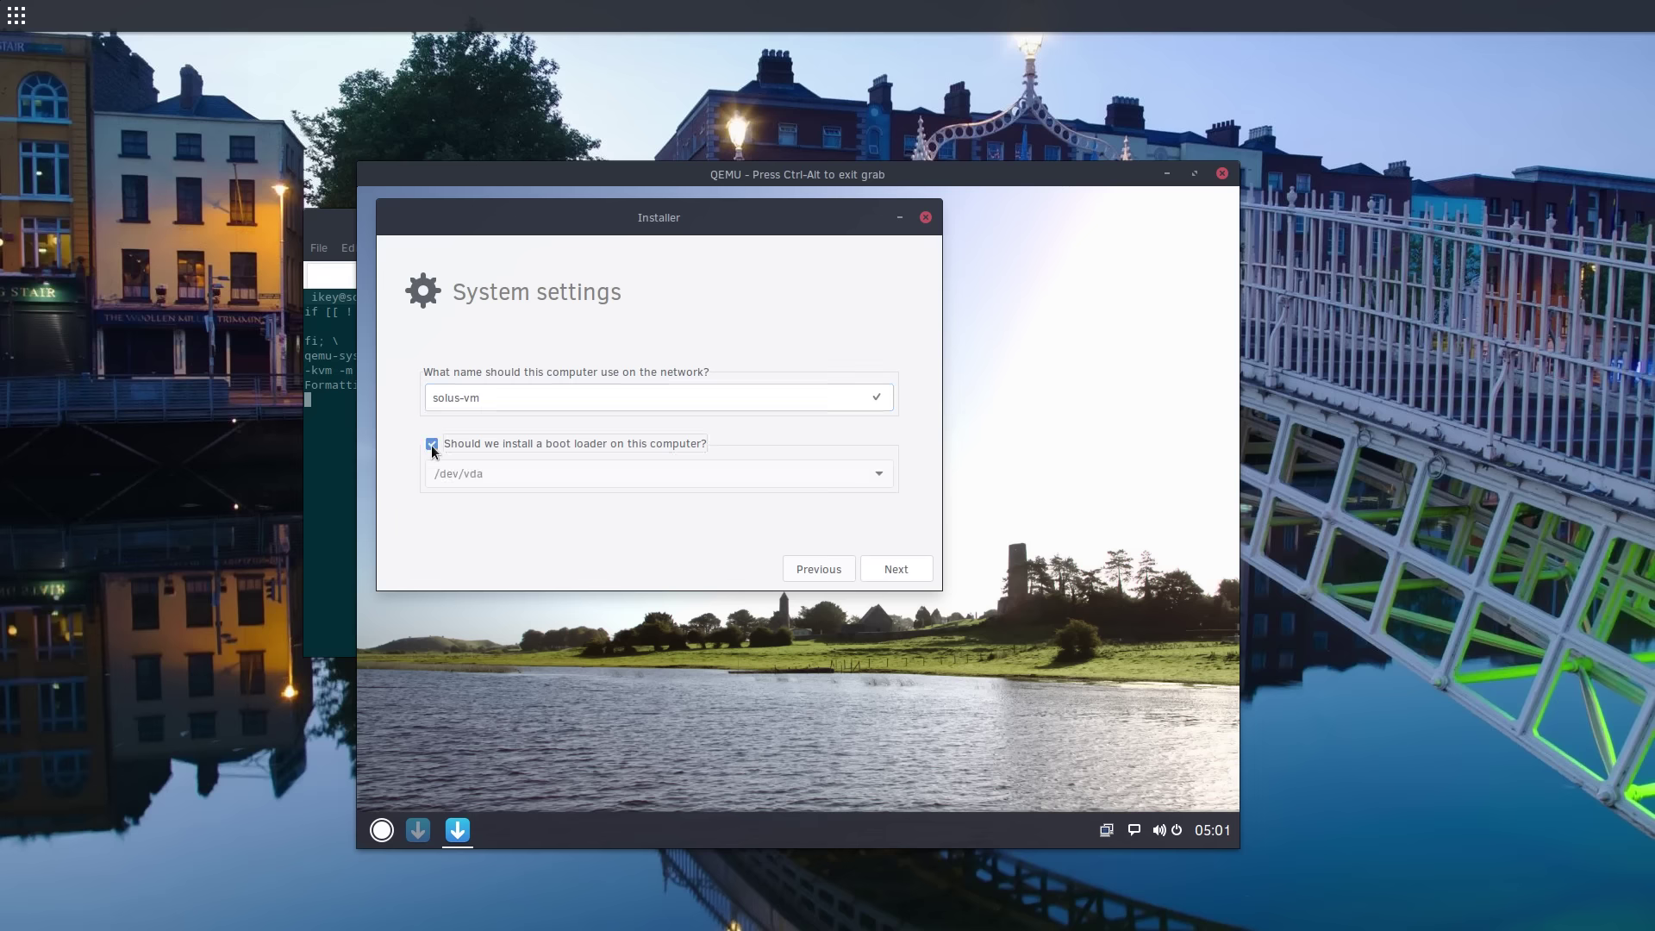
pyautogui.click(871, 567)
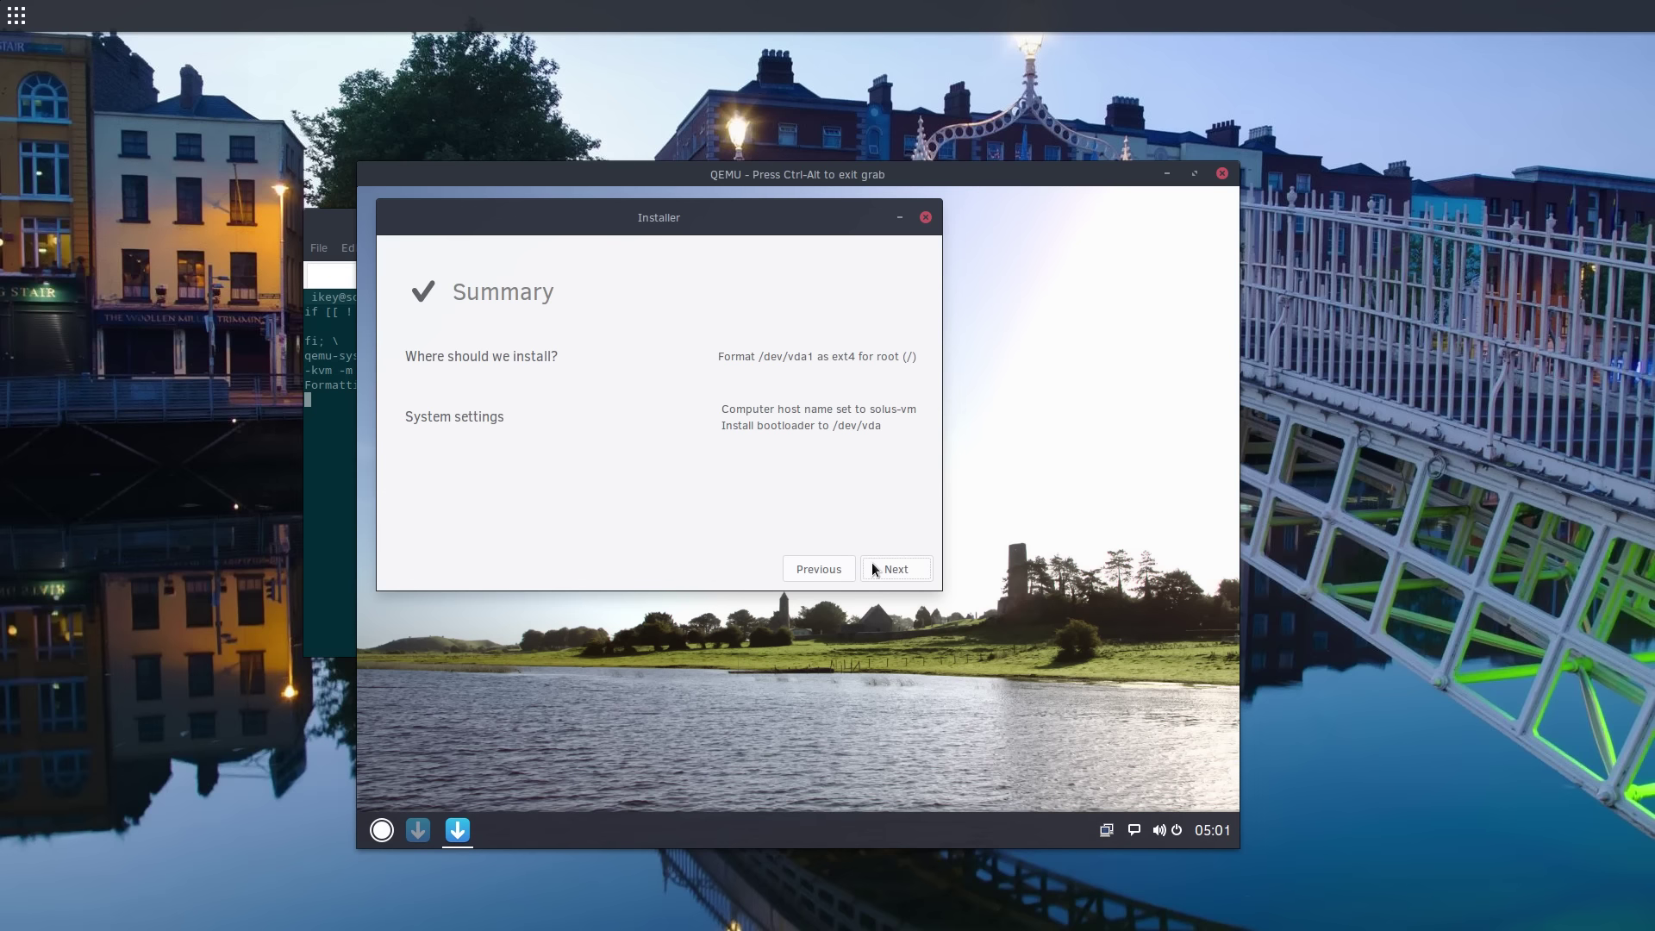
pyautogui.click(872, 565)
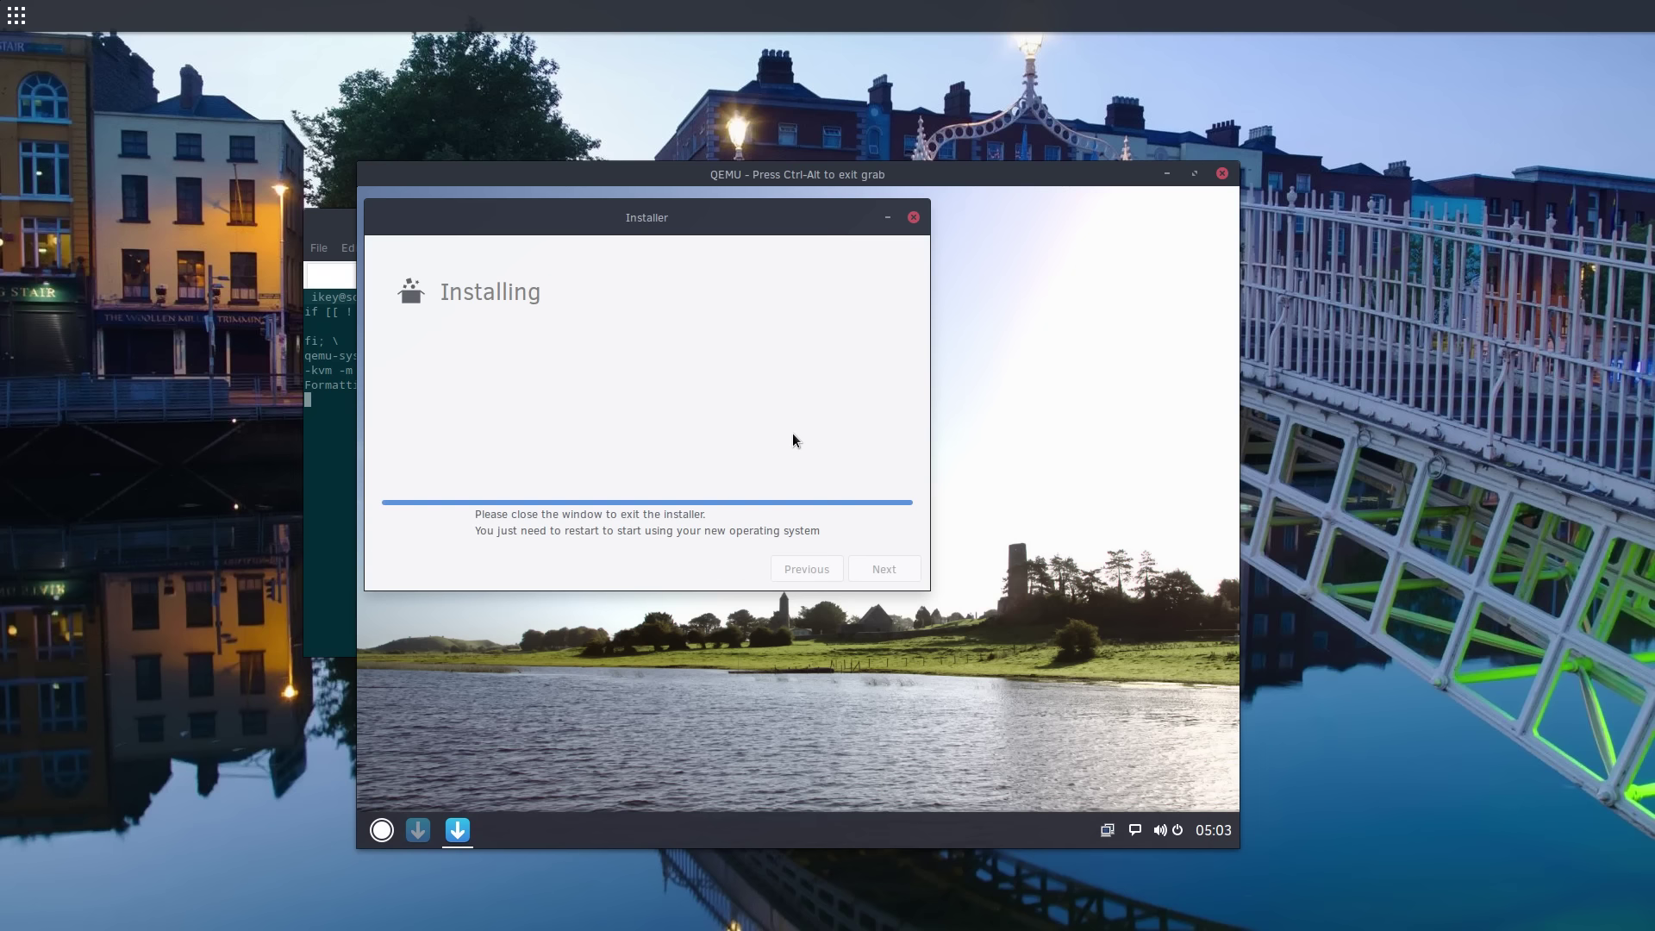
# Step: Exit the finished installer and restart the virtual machine into the Solus GNU/Linux boot entry
pyautogui.click(913, 218)
pyautogui.click(1166, 831)
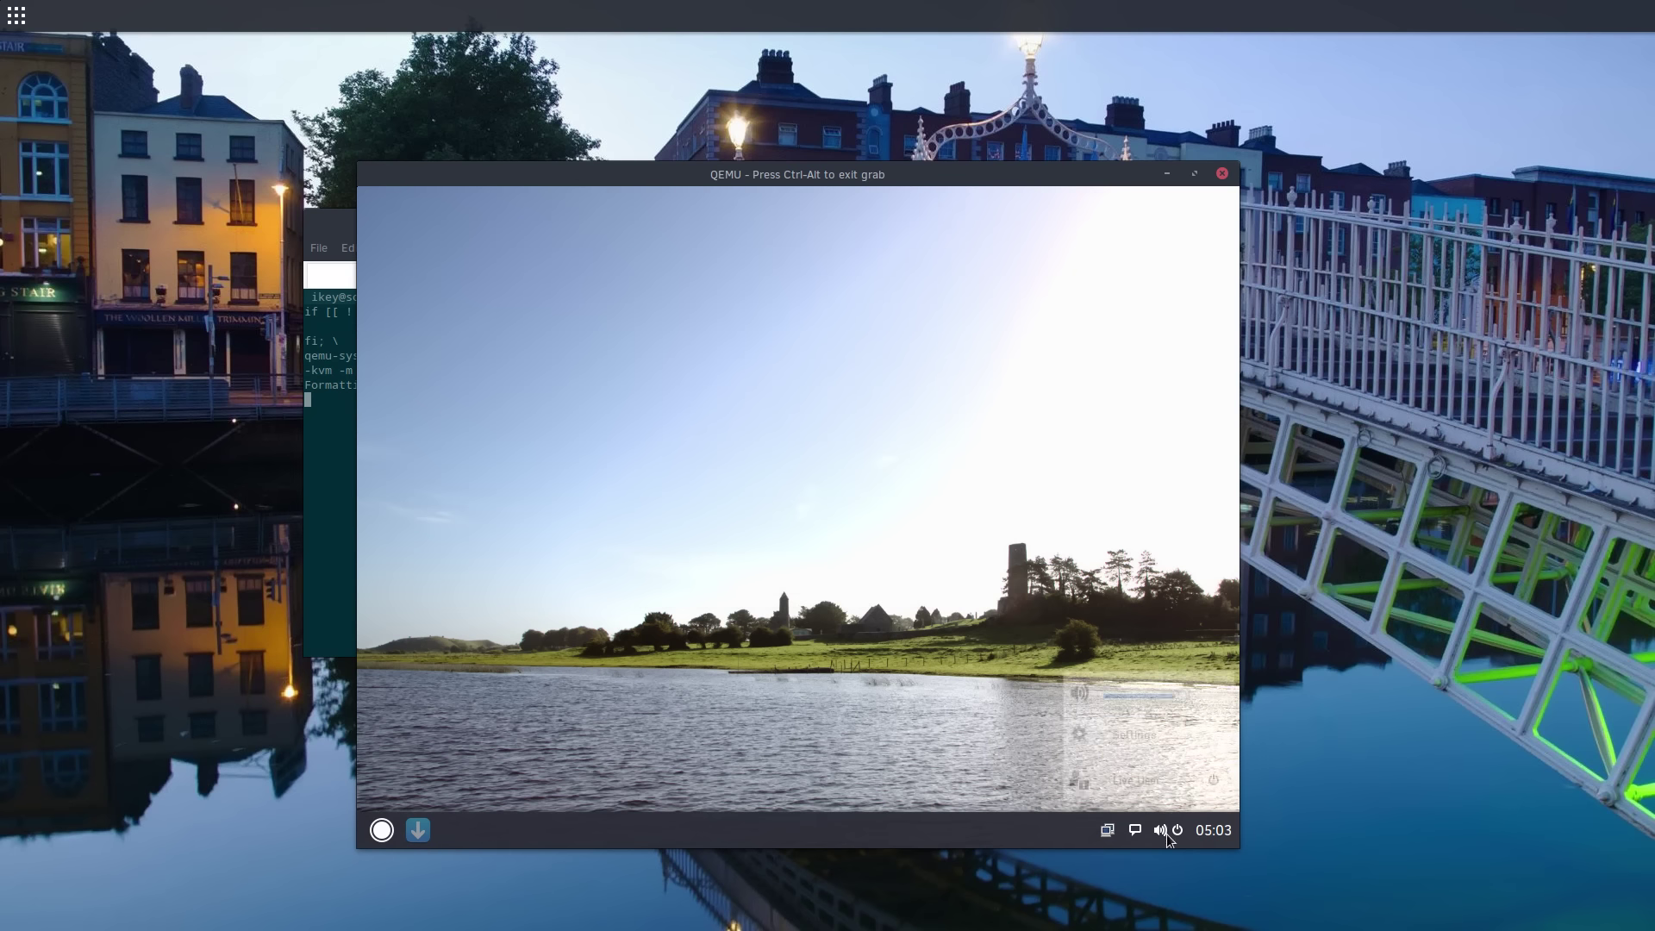
pyautogui.click(1213, 780)
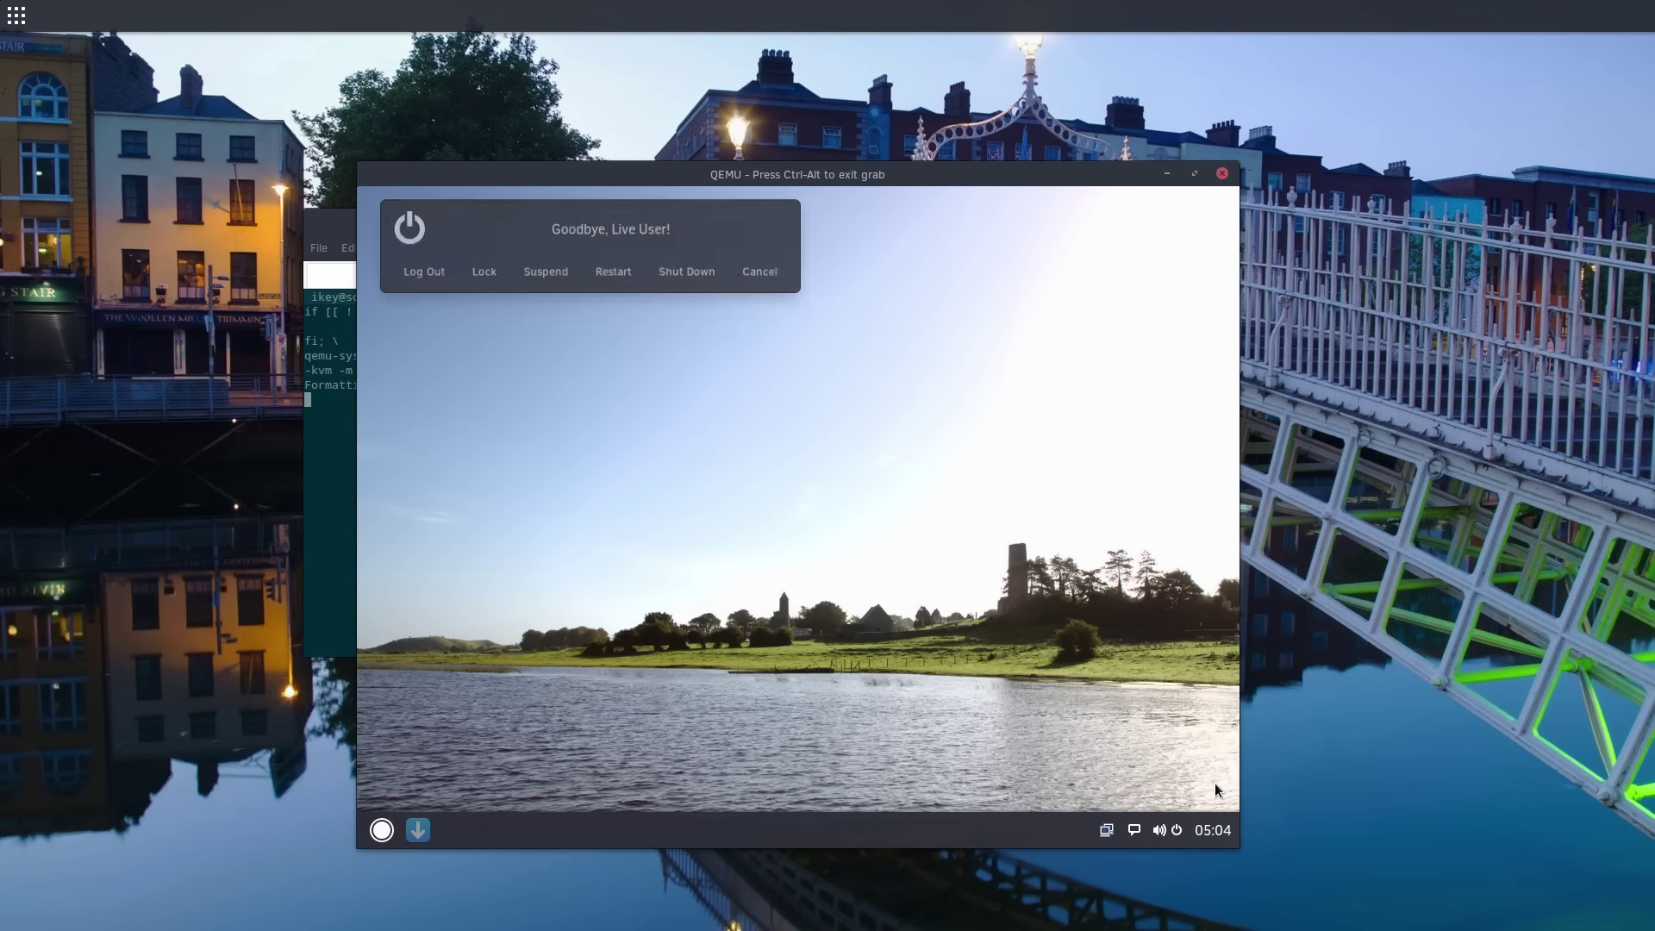
pyautogui.click(612, 272)
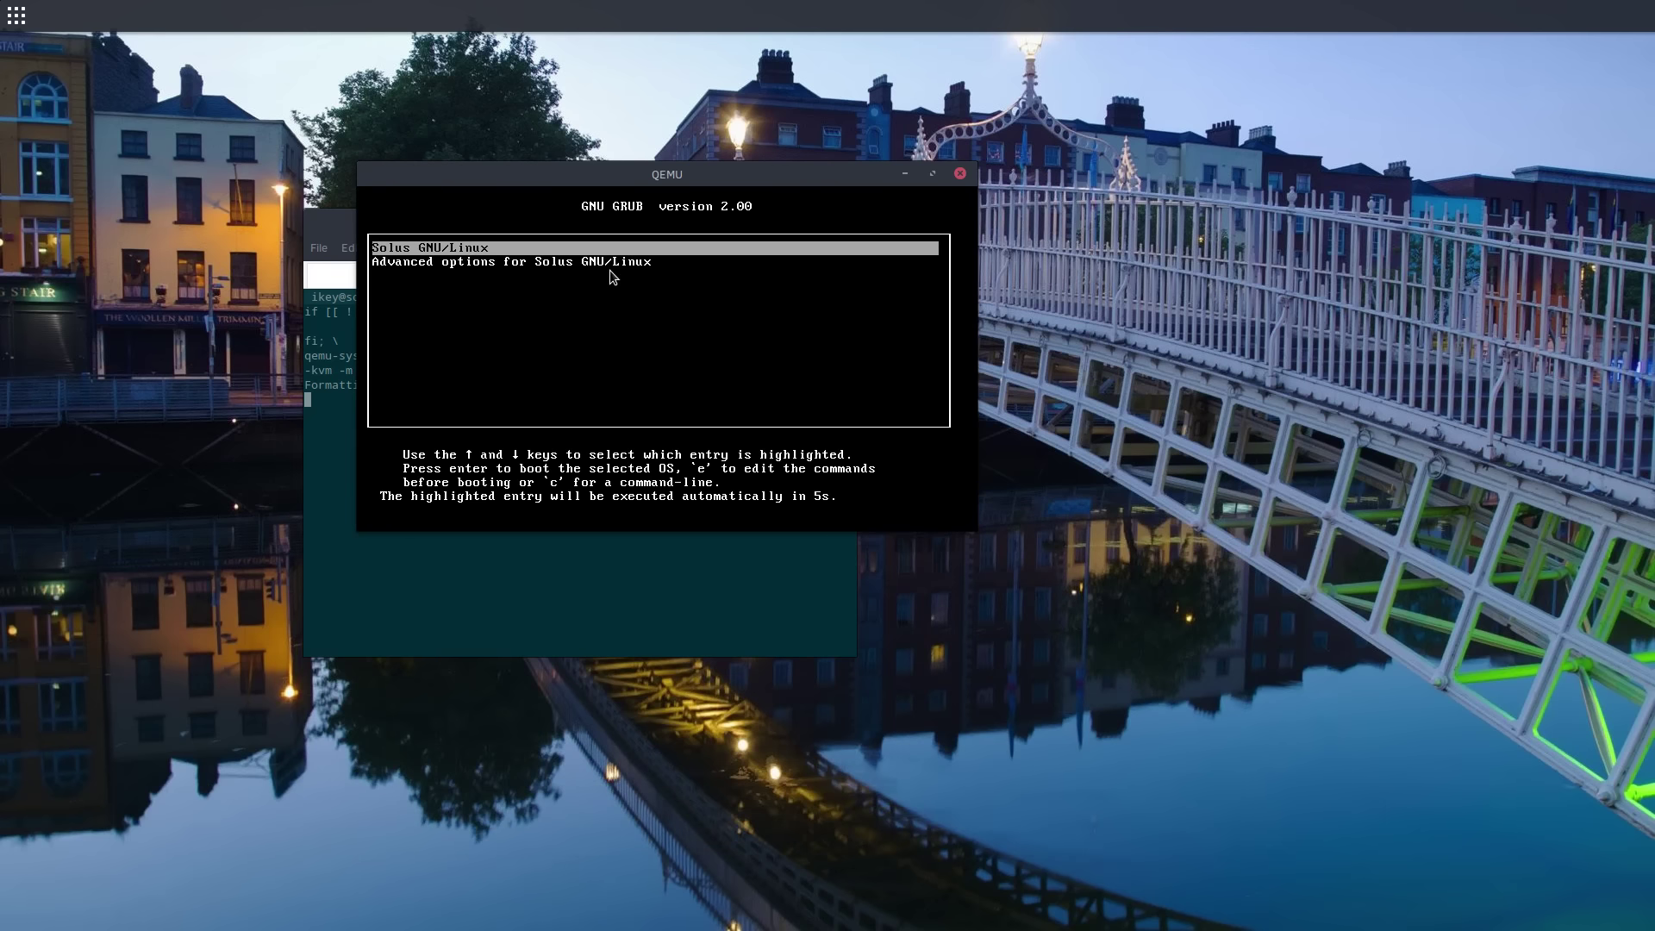
pyautogui.press('Return')
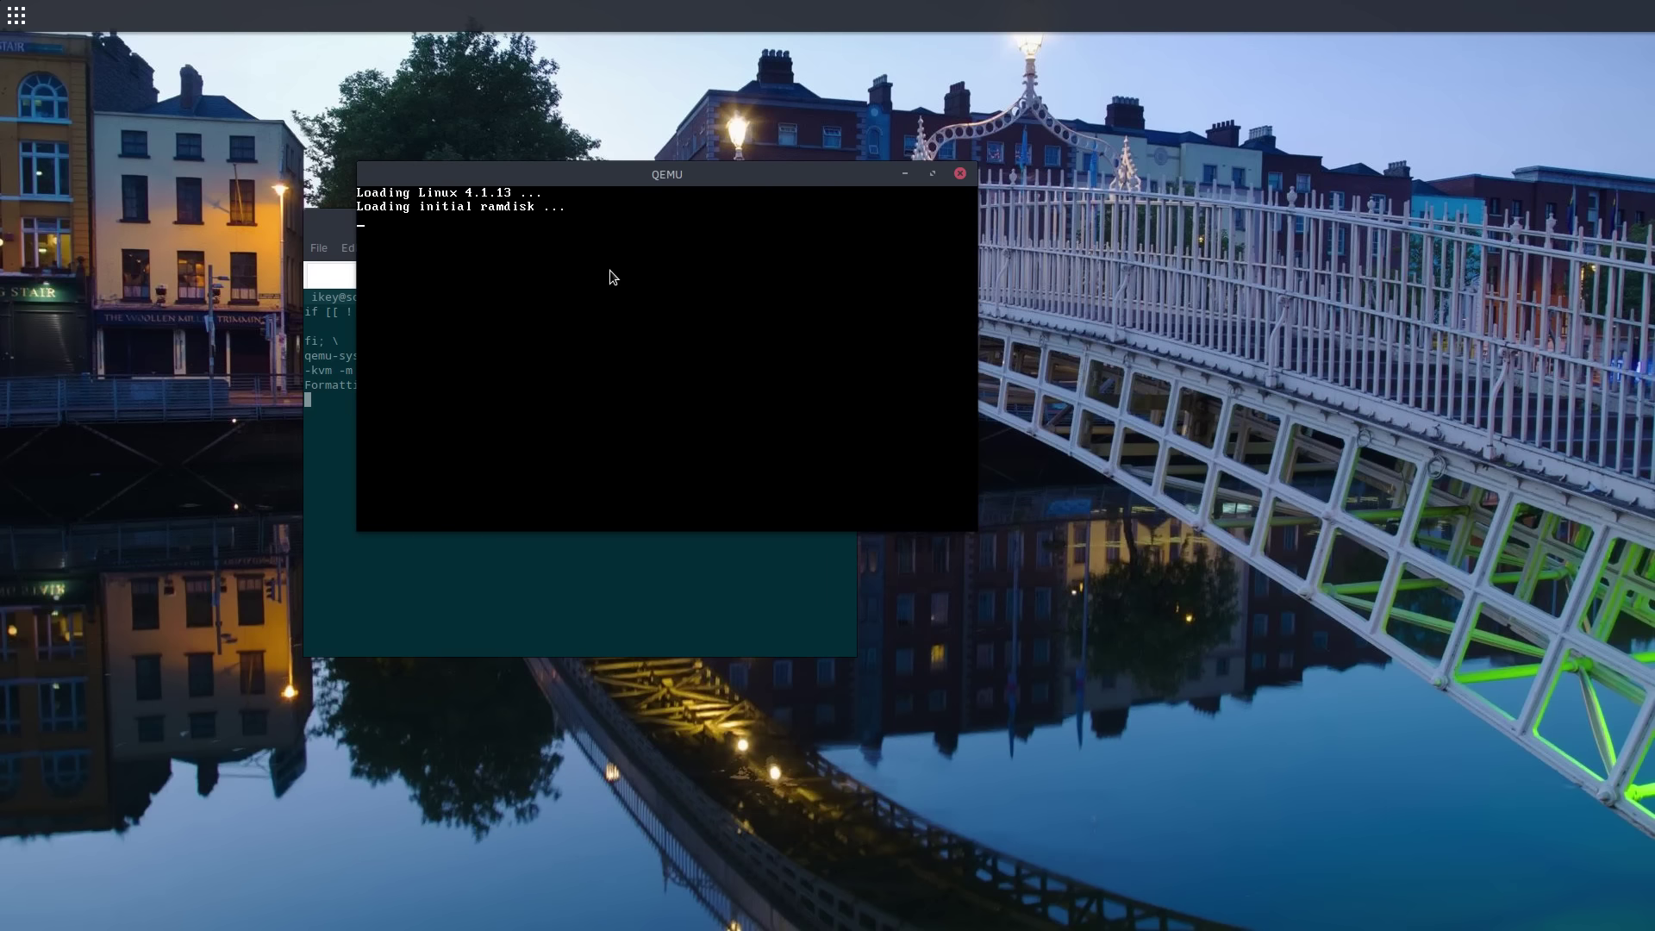
pyautogui.click(609, 271)
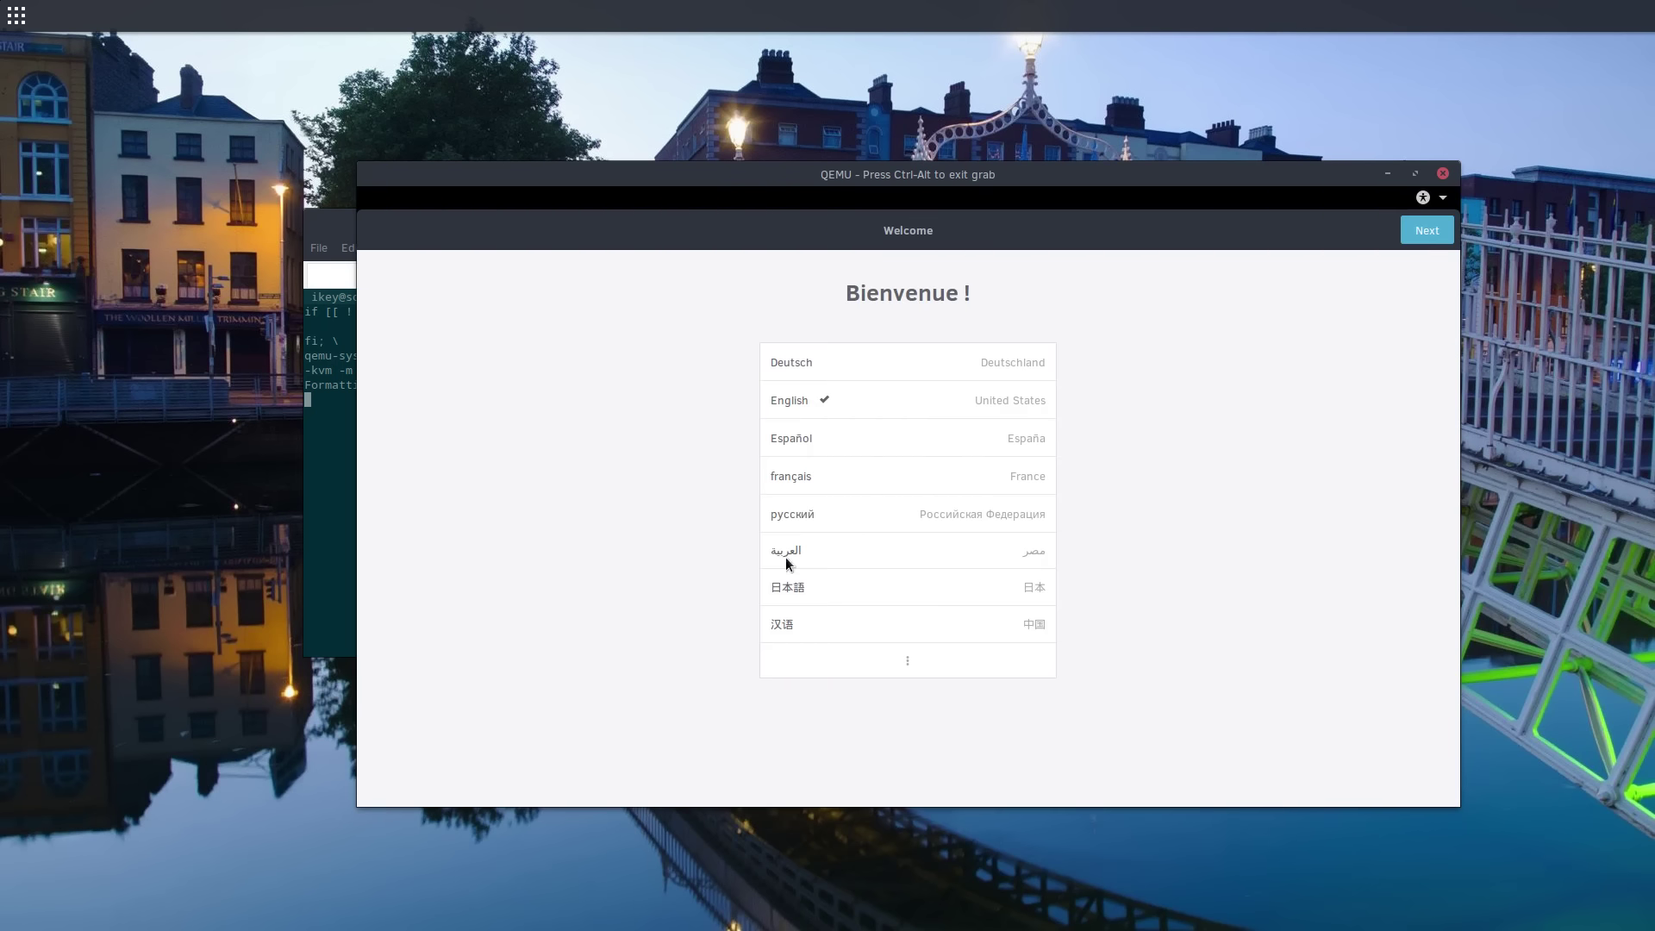
# Step: Find "united" among the languages to choose English (United Kingdom), and select the English (UK) keyboard layout
pyautogui.click(906, 660)
pyautogui.write('united')
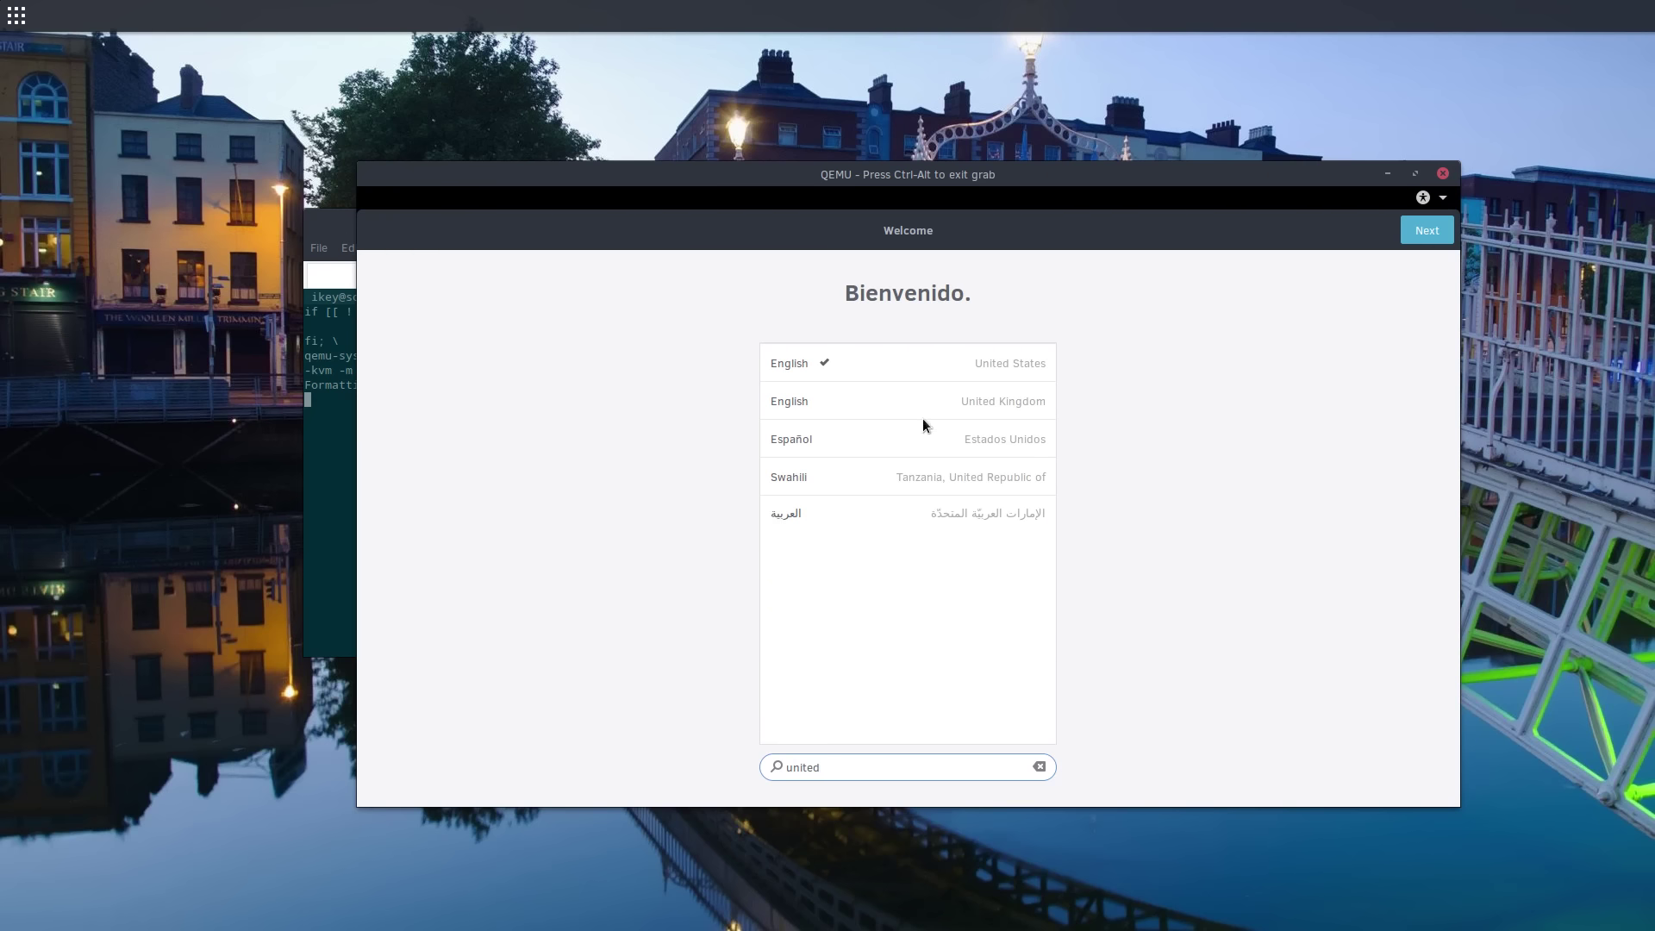
pyautogui.click(922, 411)
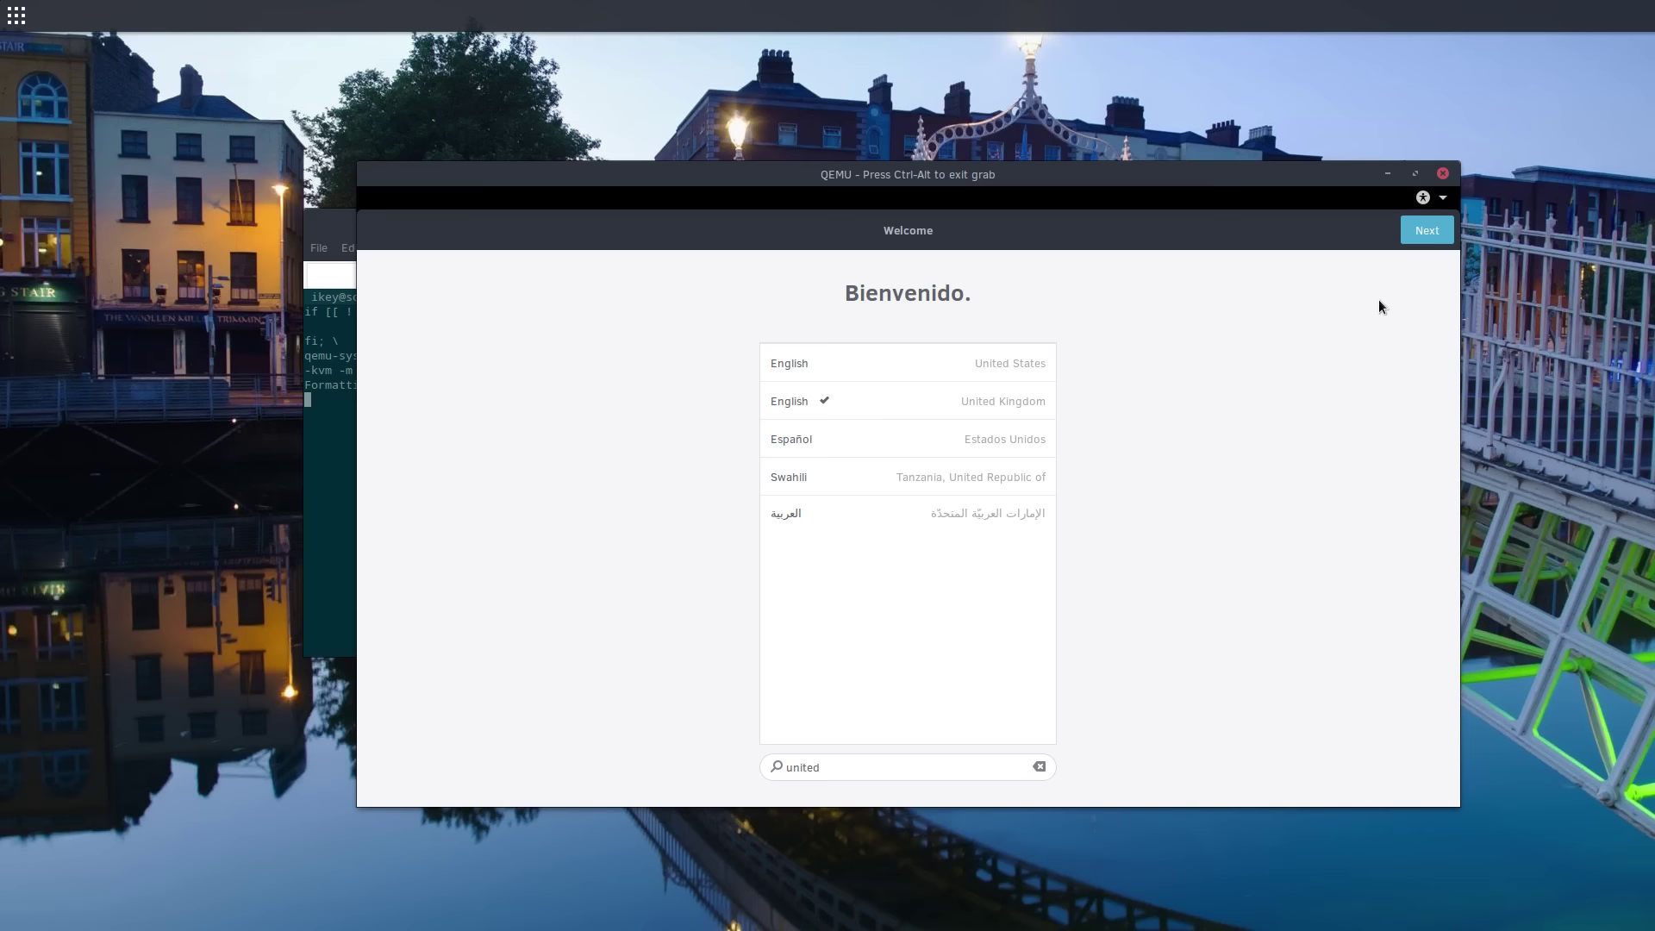
pyautogui.click(1413, 233)
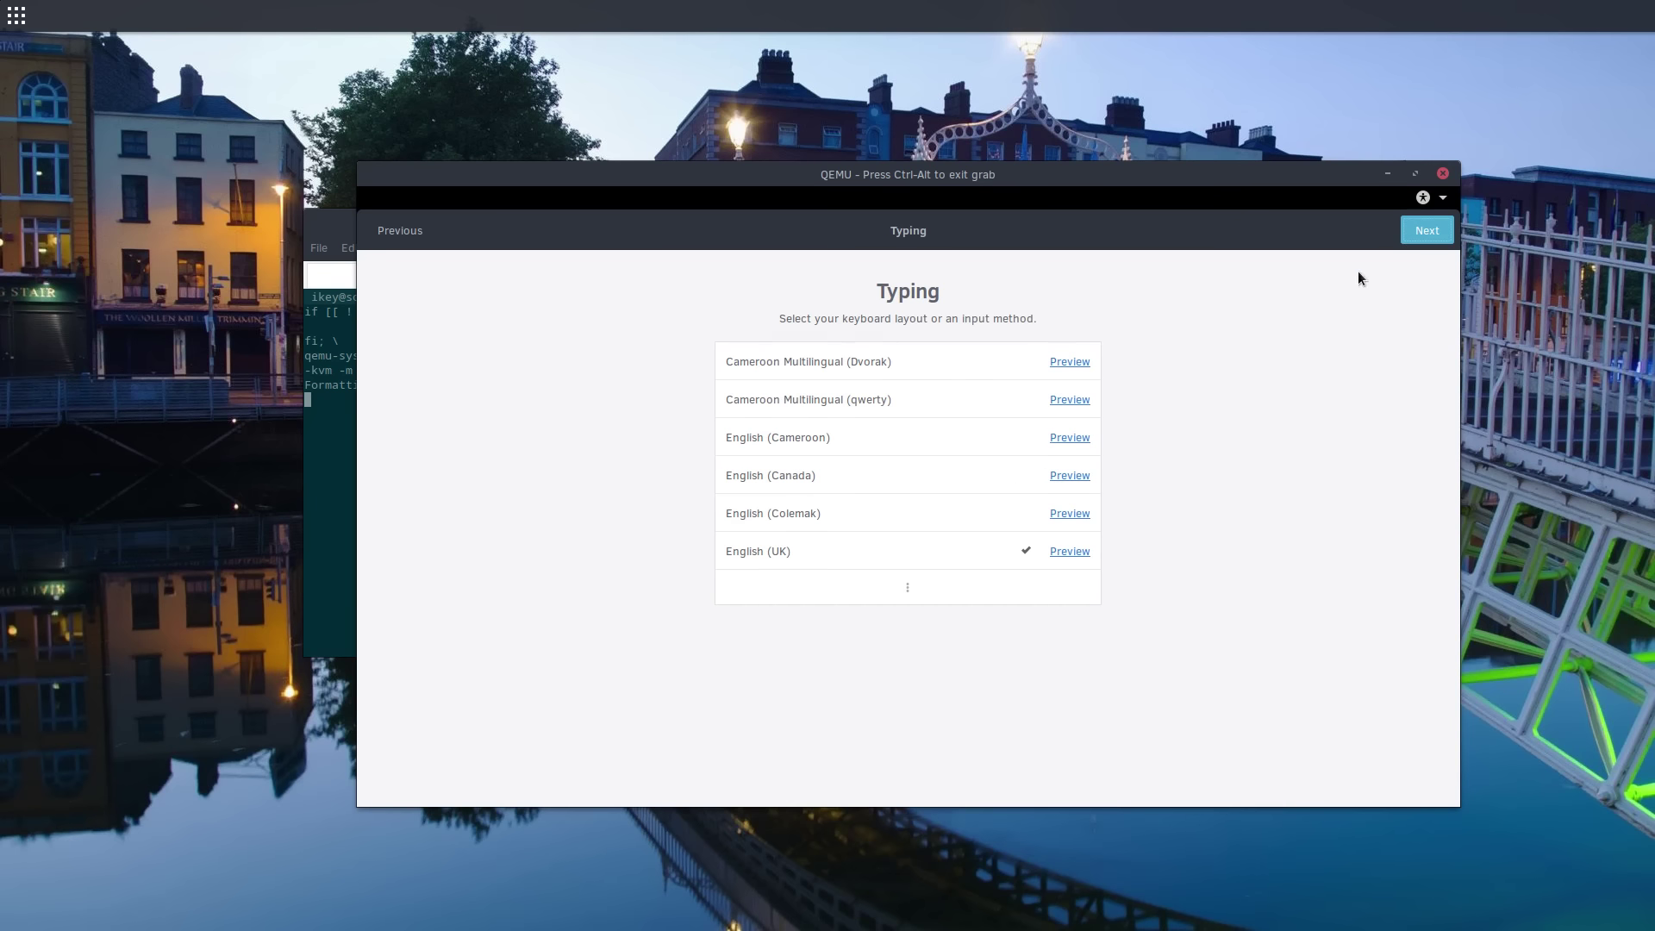
pyautogui.click(919, 552)
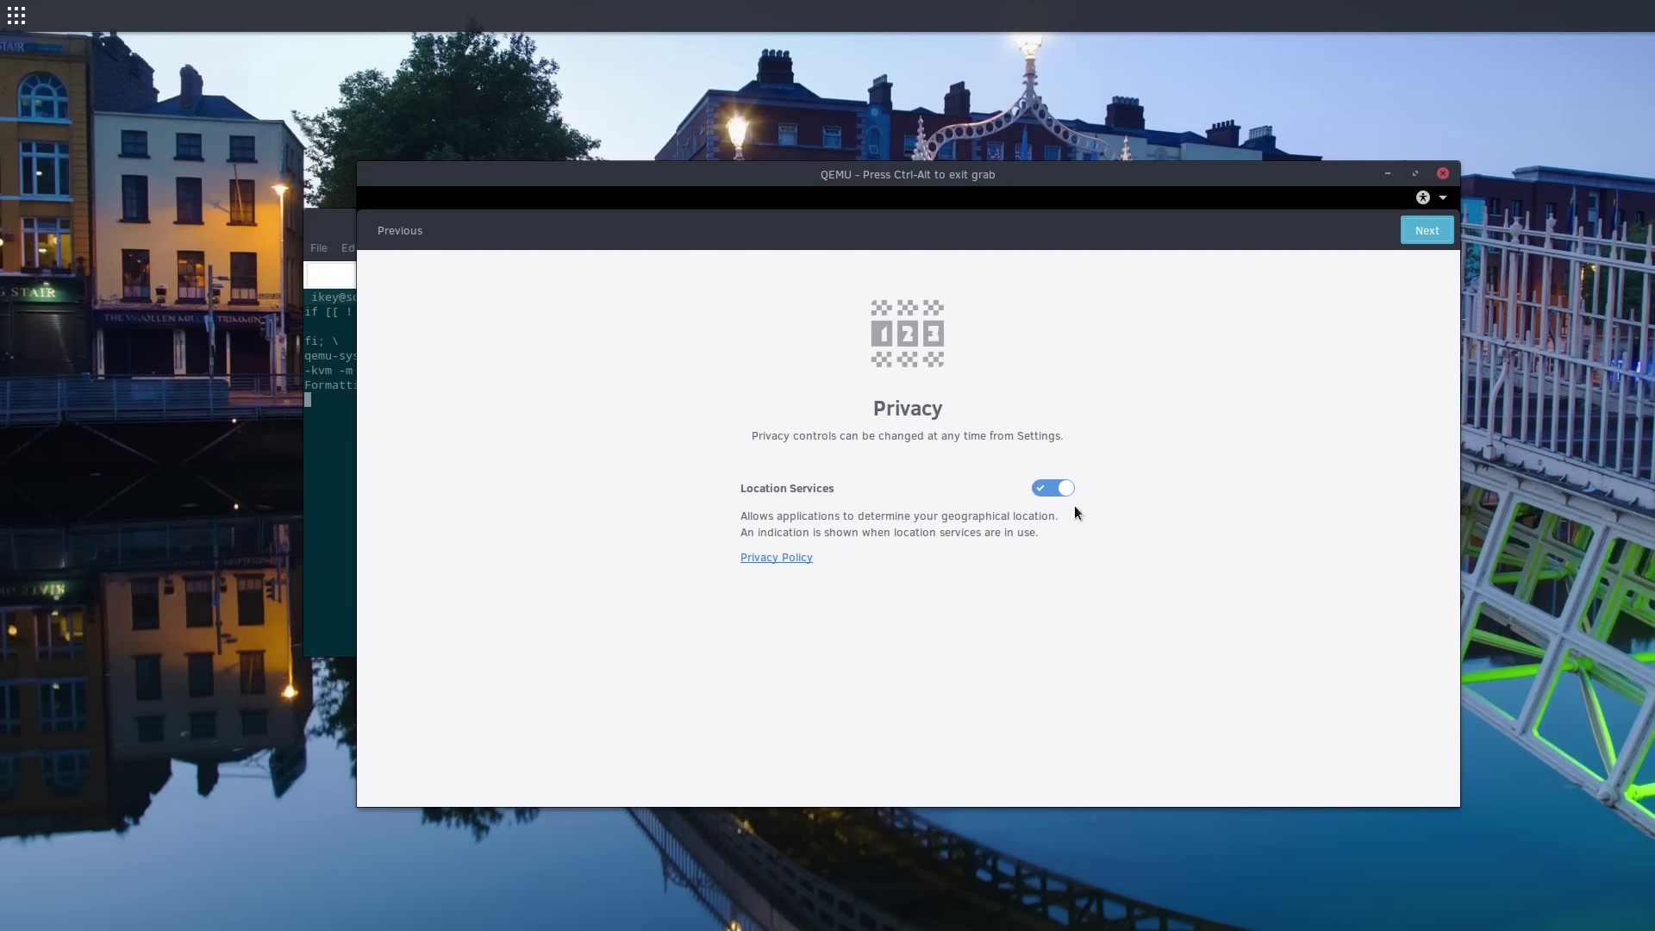
# Step: Keep Location Services enabled and set the time zone to Dublin, Ireland
pyautogui.click(1425, 231)
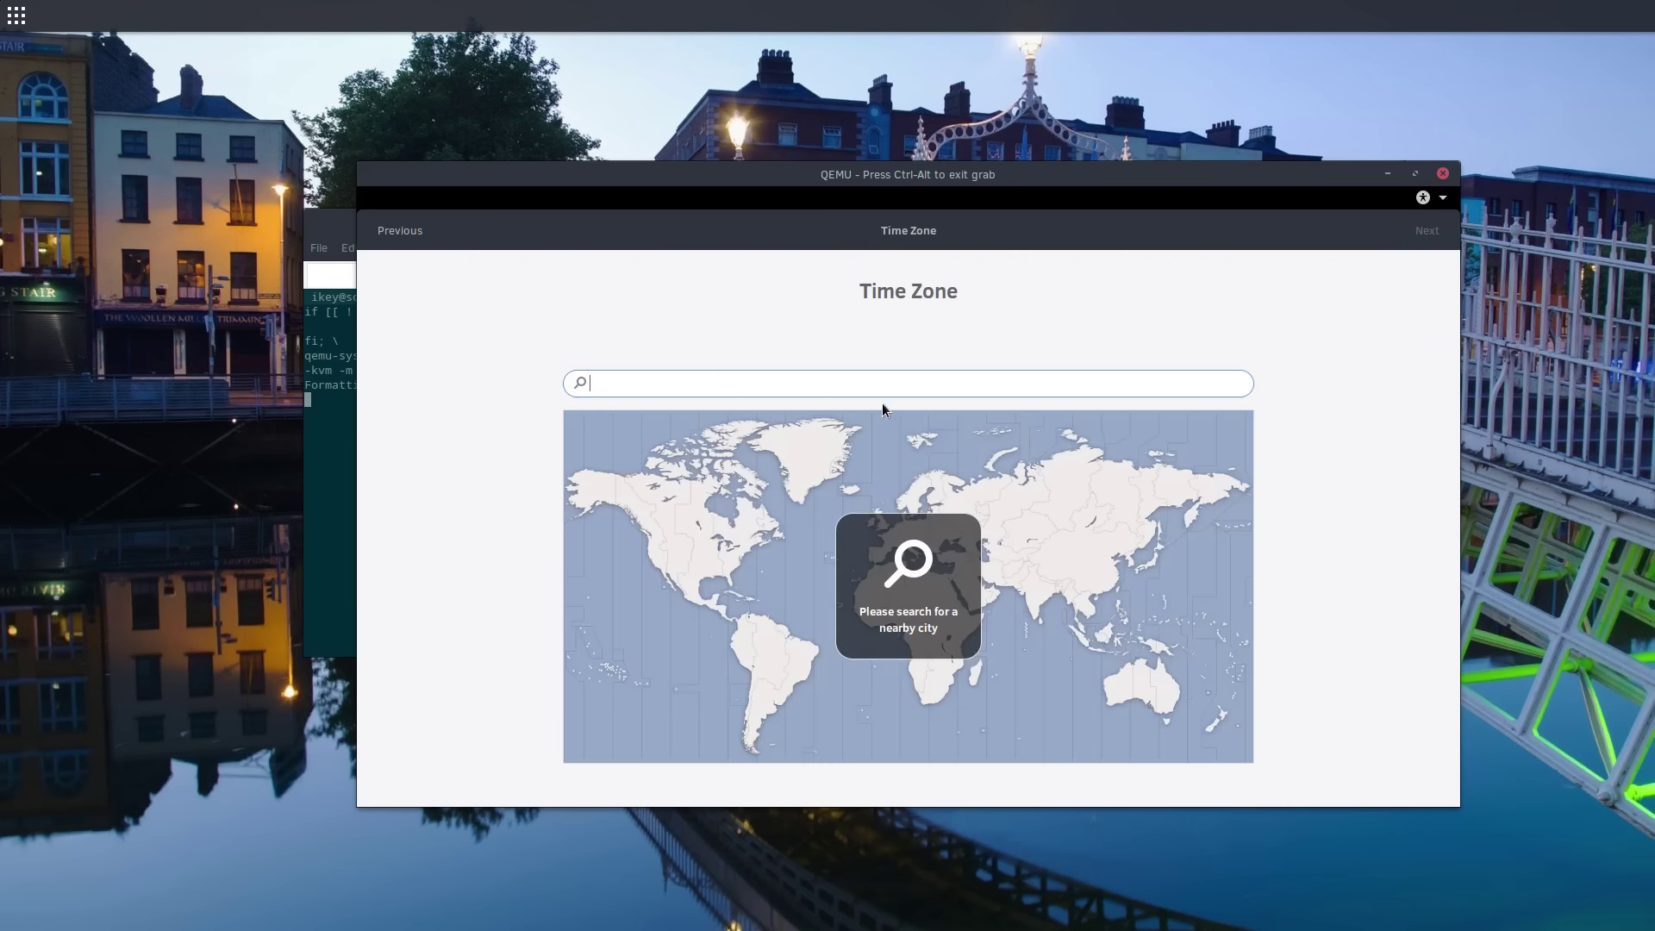
pyautogui.write('dublin')
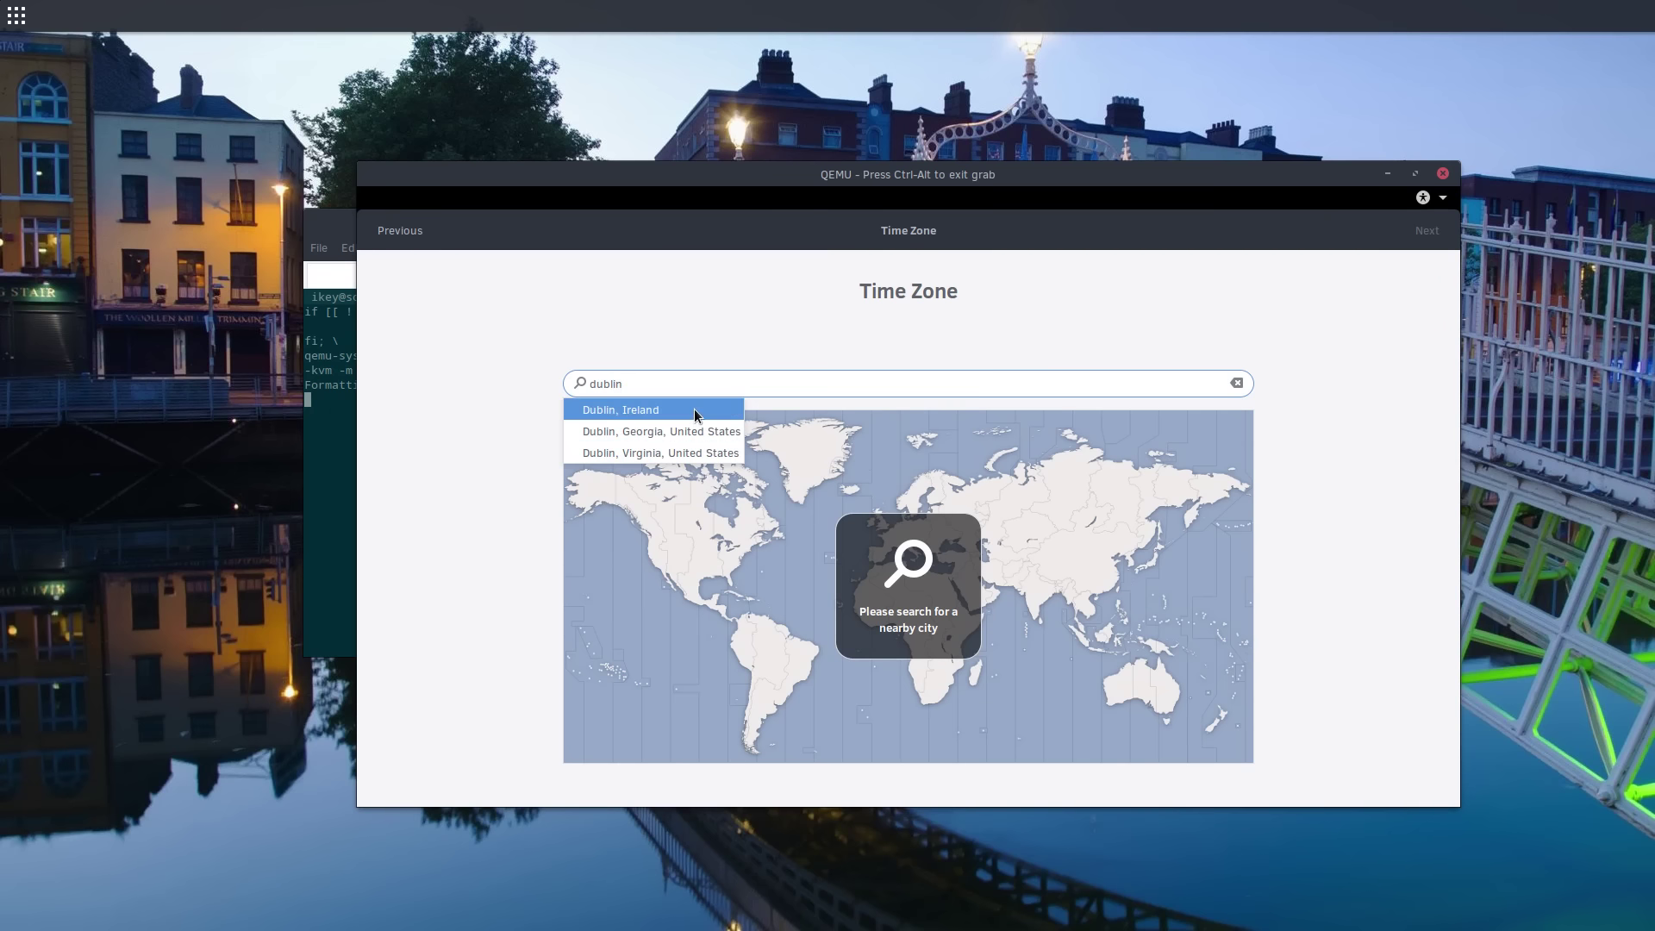
pyautogui.click(696, 411)
pyautogui.click(1443, 231)
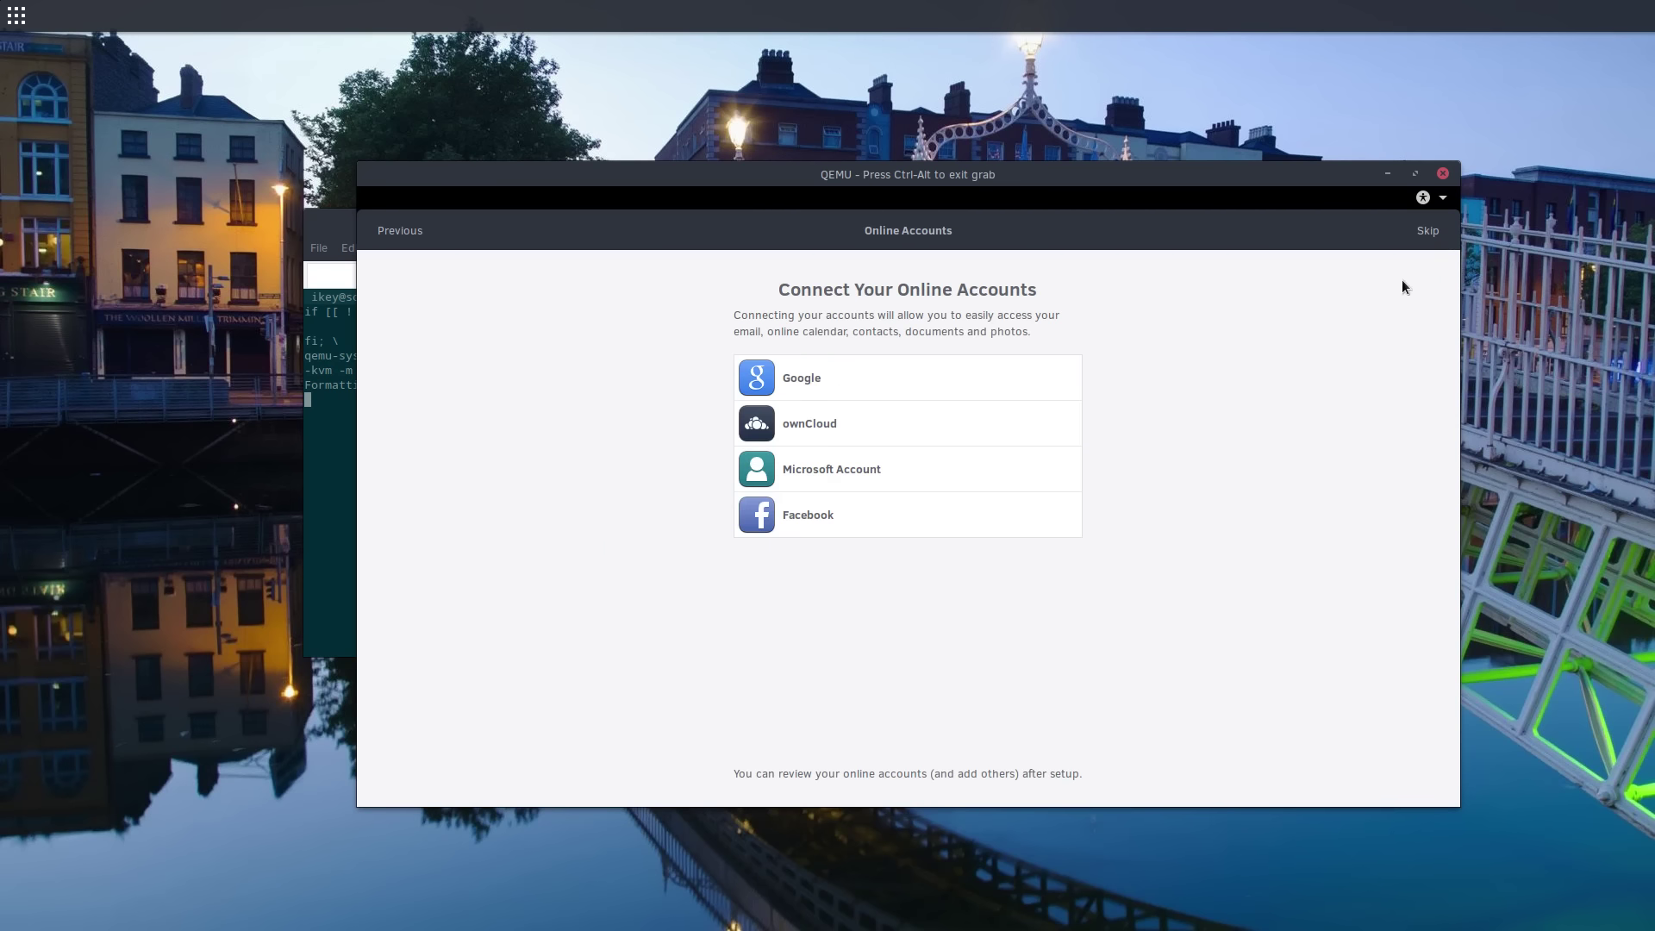
# Step: Skip the online accounts, then fill in the user's full name and choose the first-name username from the suggestions
pyautogui.click(1427, 231)
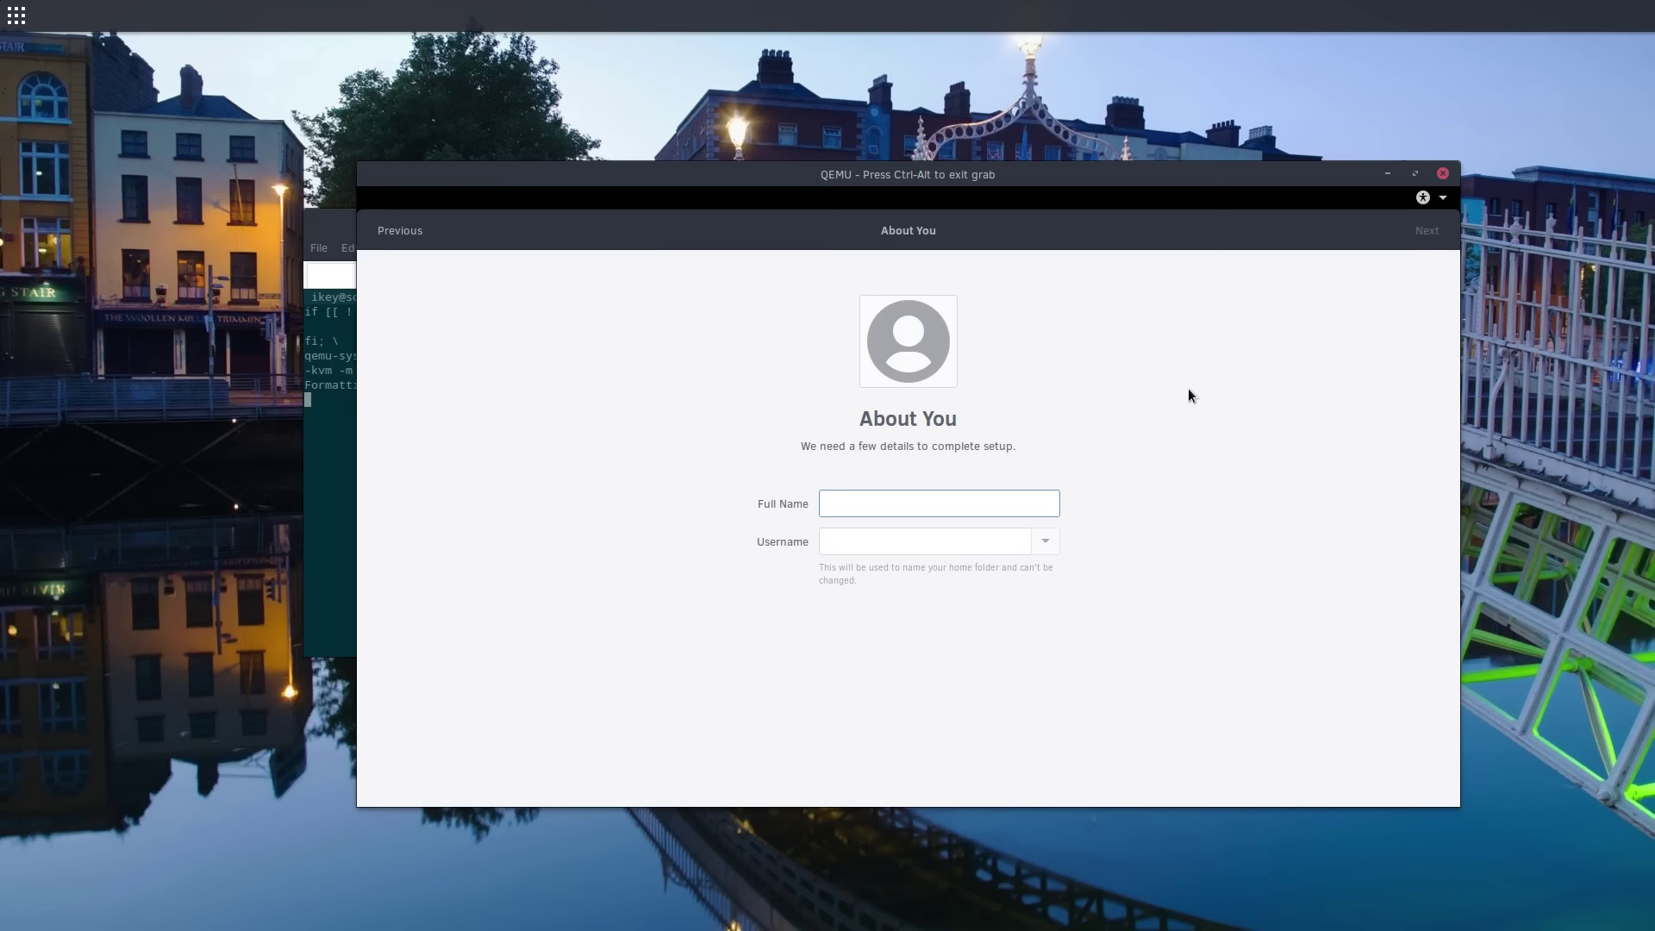
pyautogui.write('Ikey Doherty')
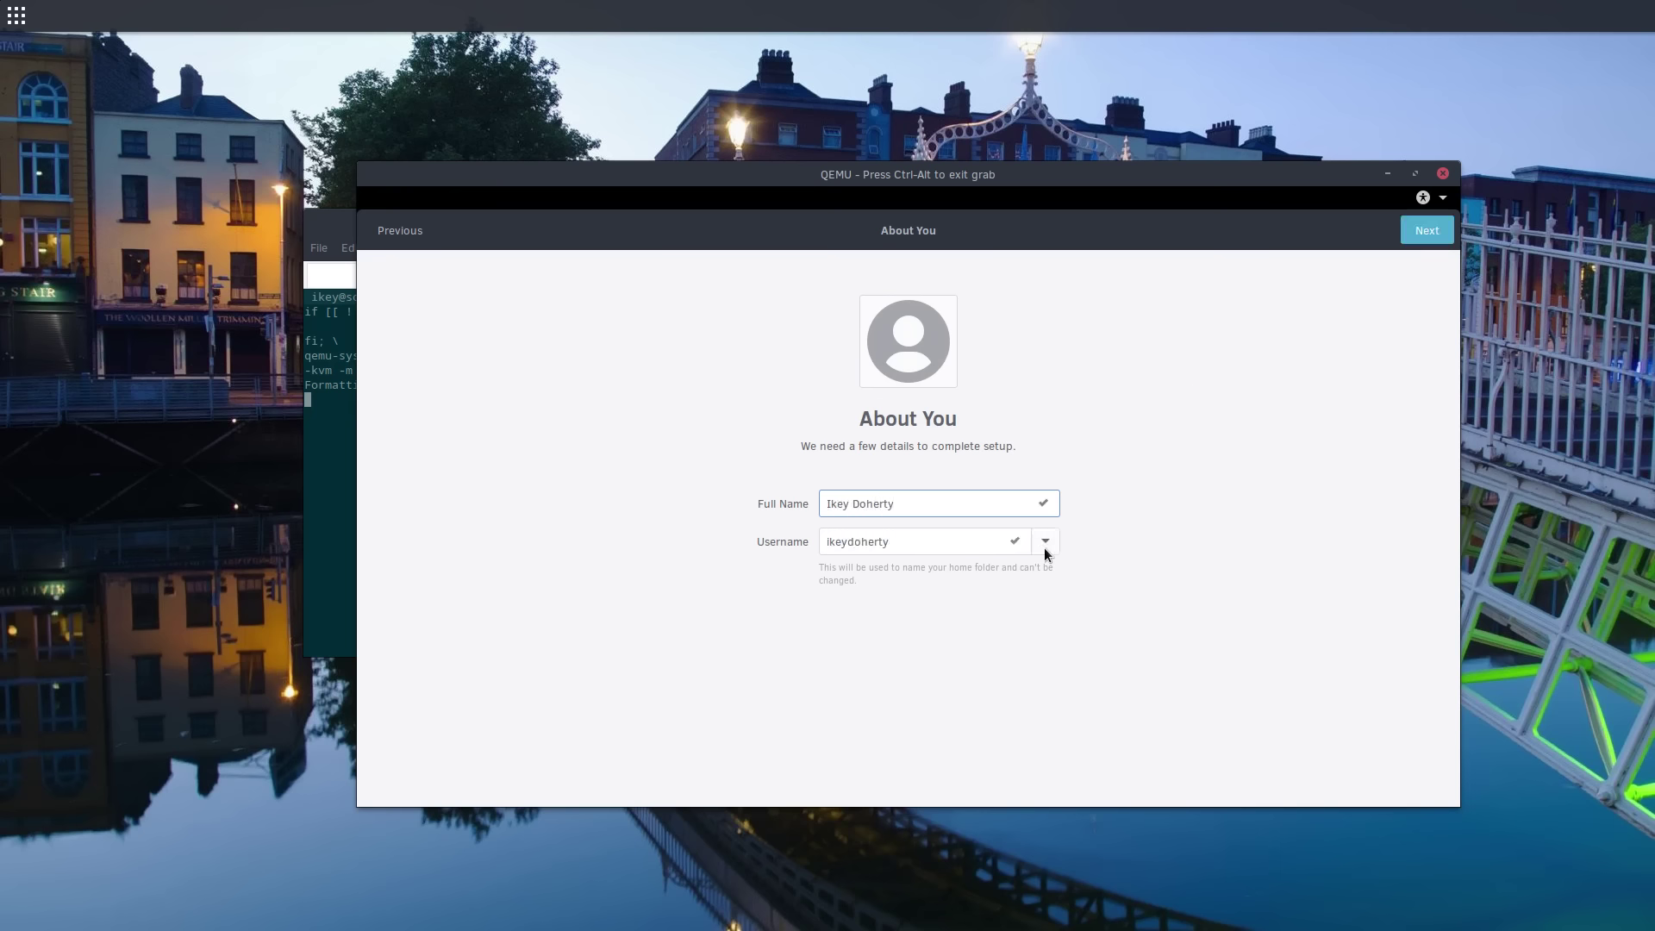
pyautogui.click(1045, 543)
pyautogui.click(908, 741)
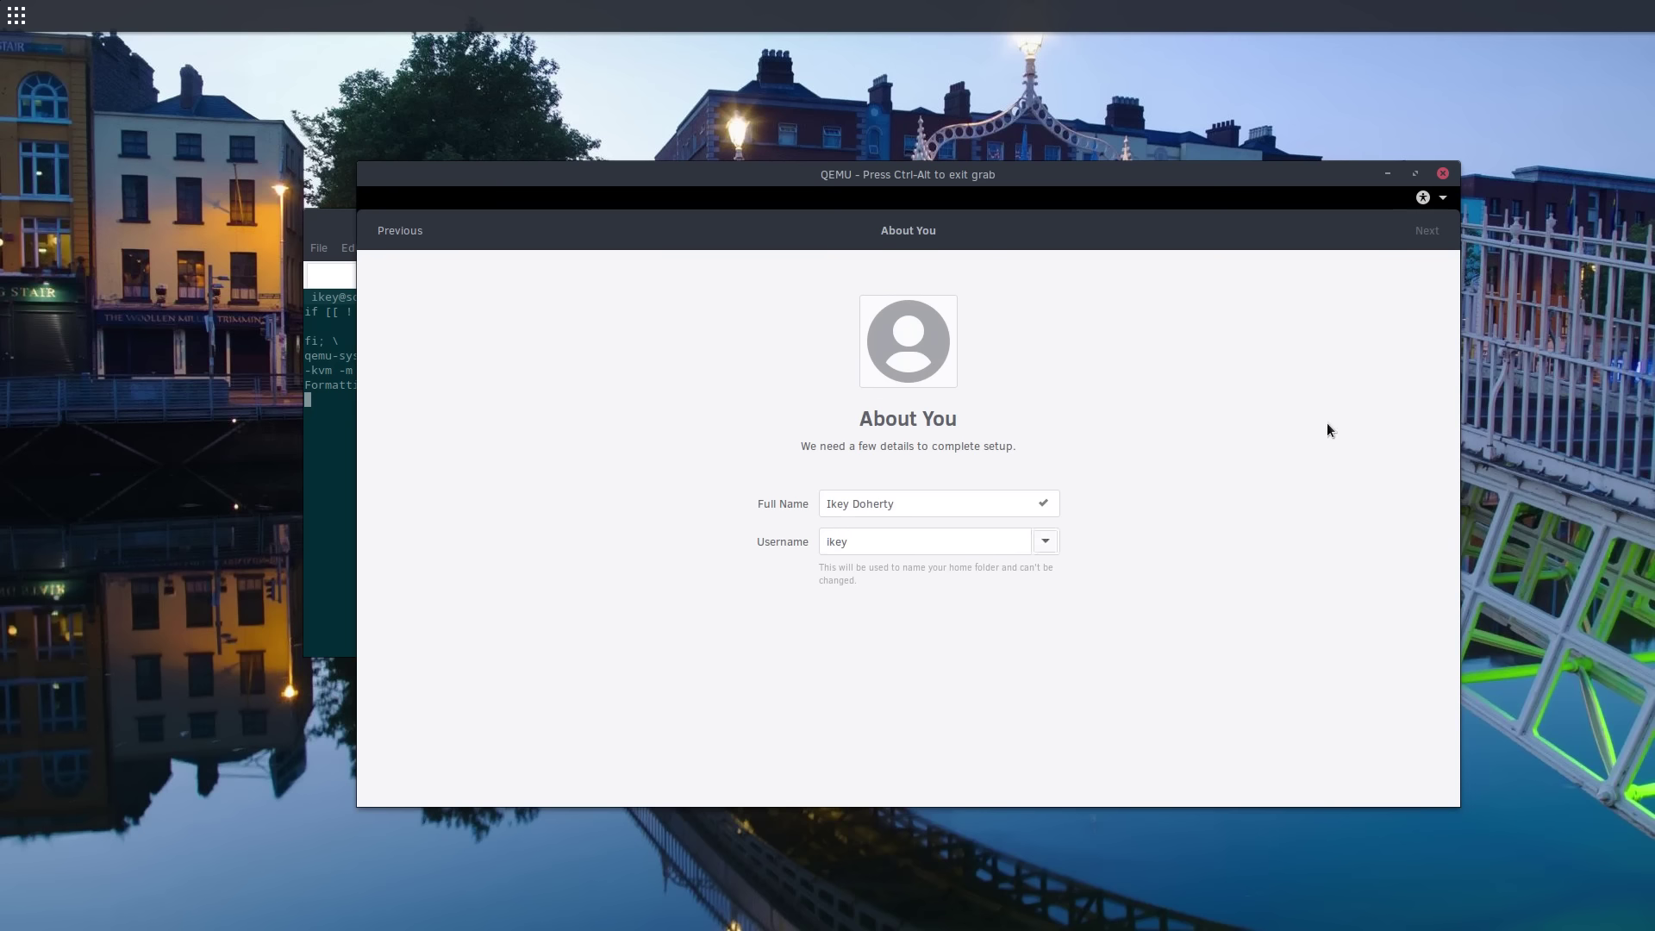
pyautogui.click(1418, 238)
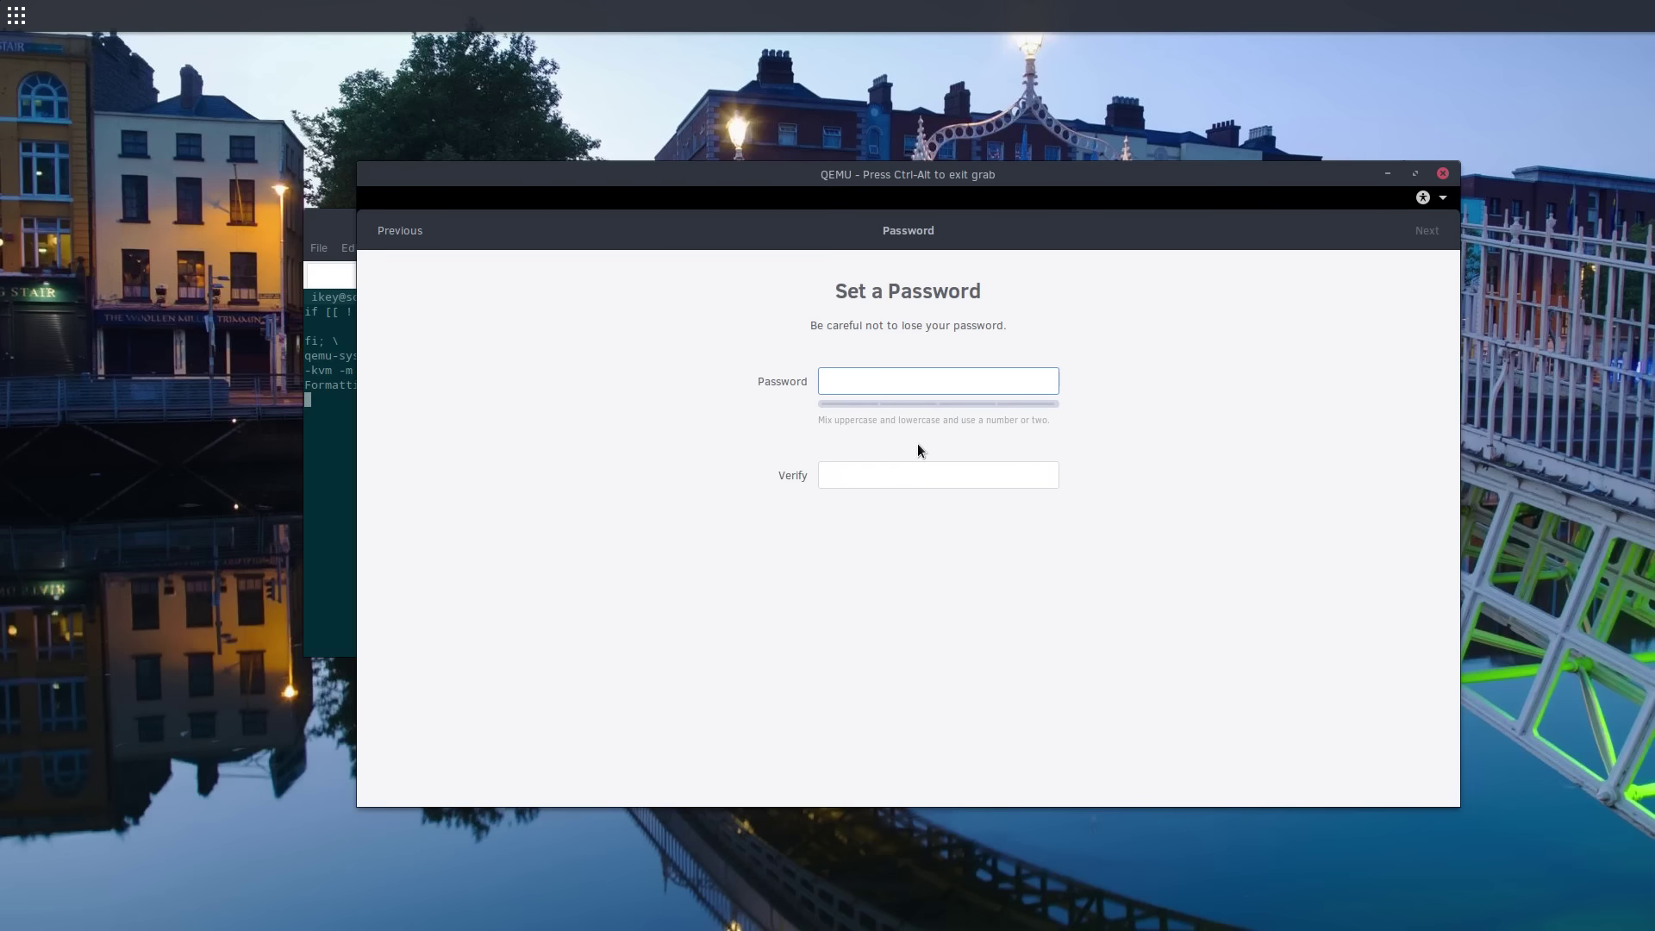
# Step: Enter the account password and repeat it in the verification field
pyautogui.write('••••••••••')
pyautogui.press('Tab')
pyautogui.write('•')
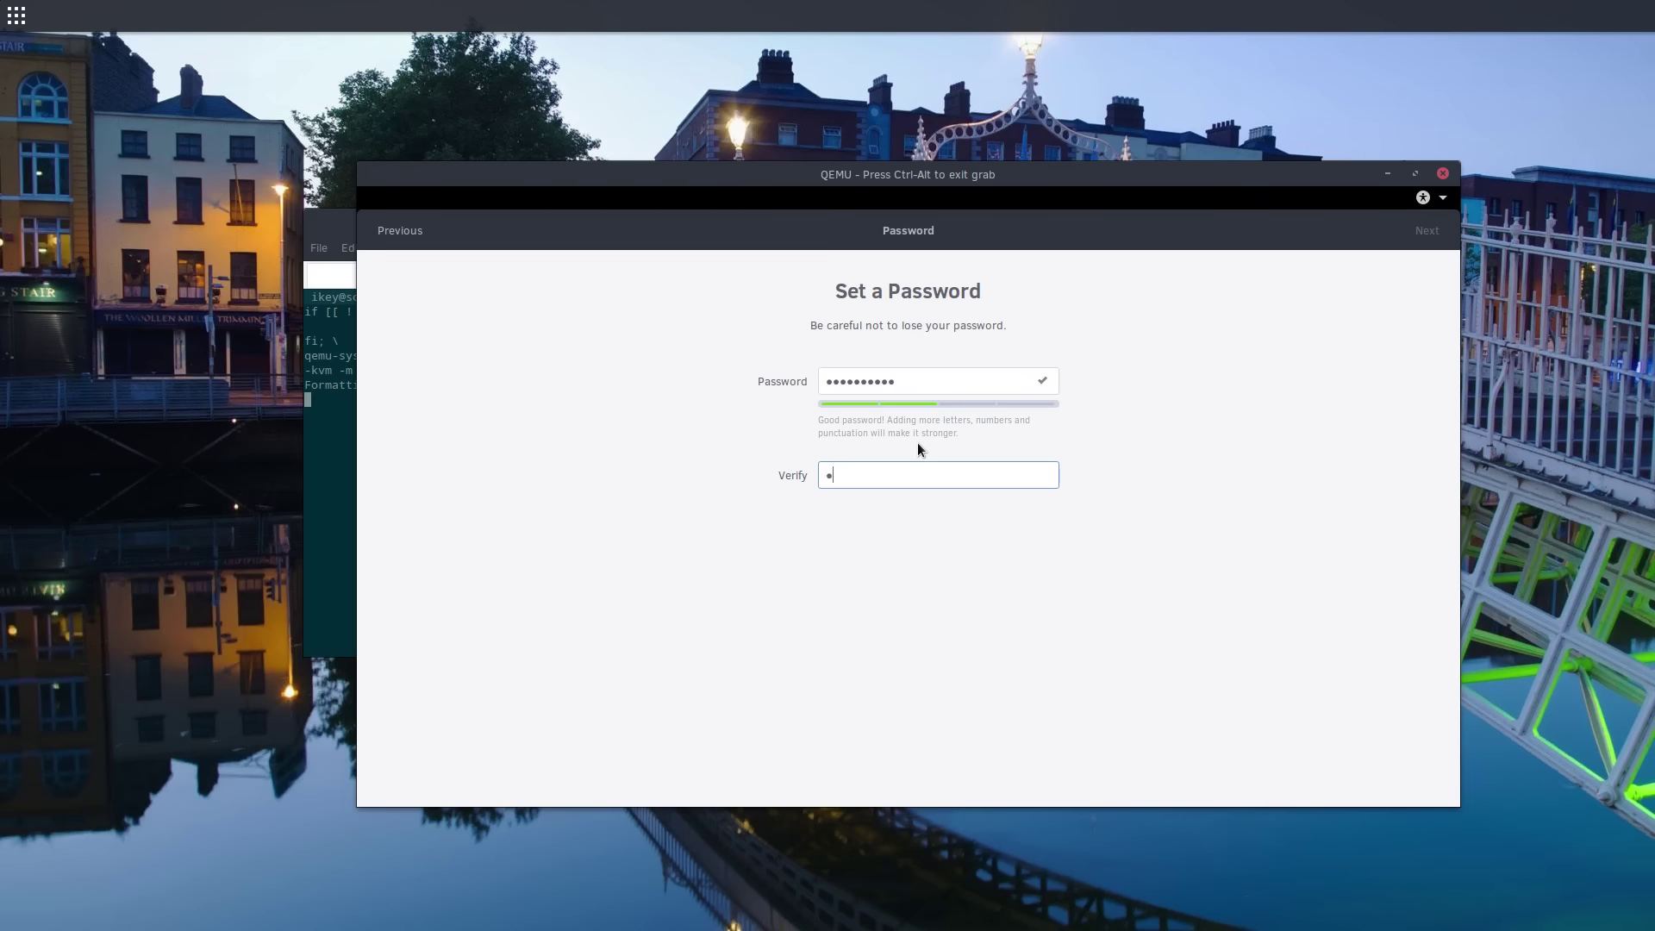
pyautogui.write('•••••')
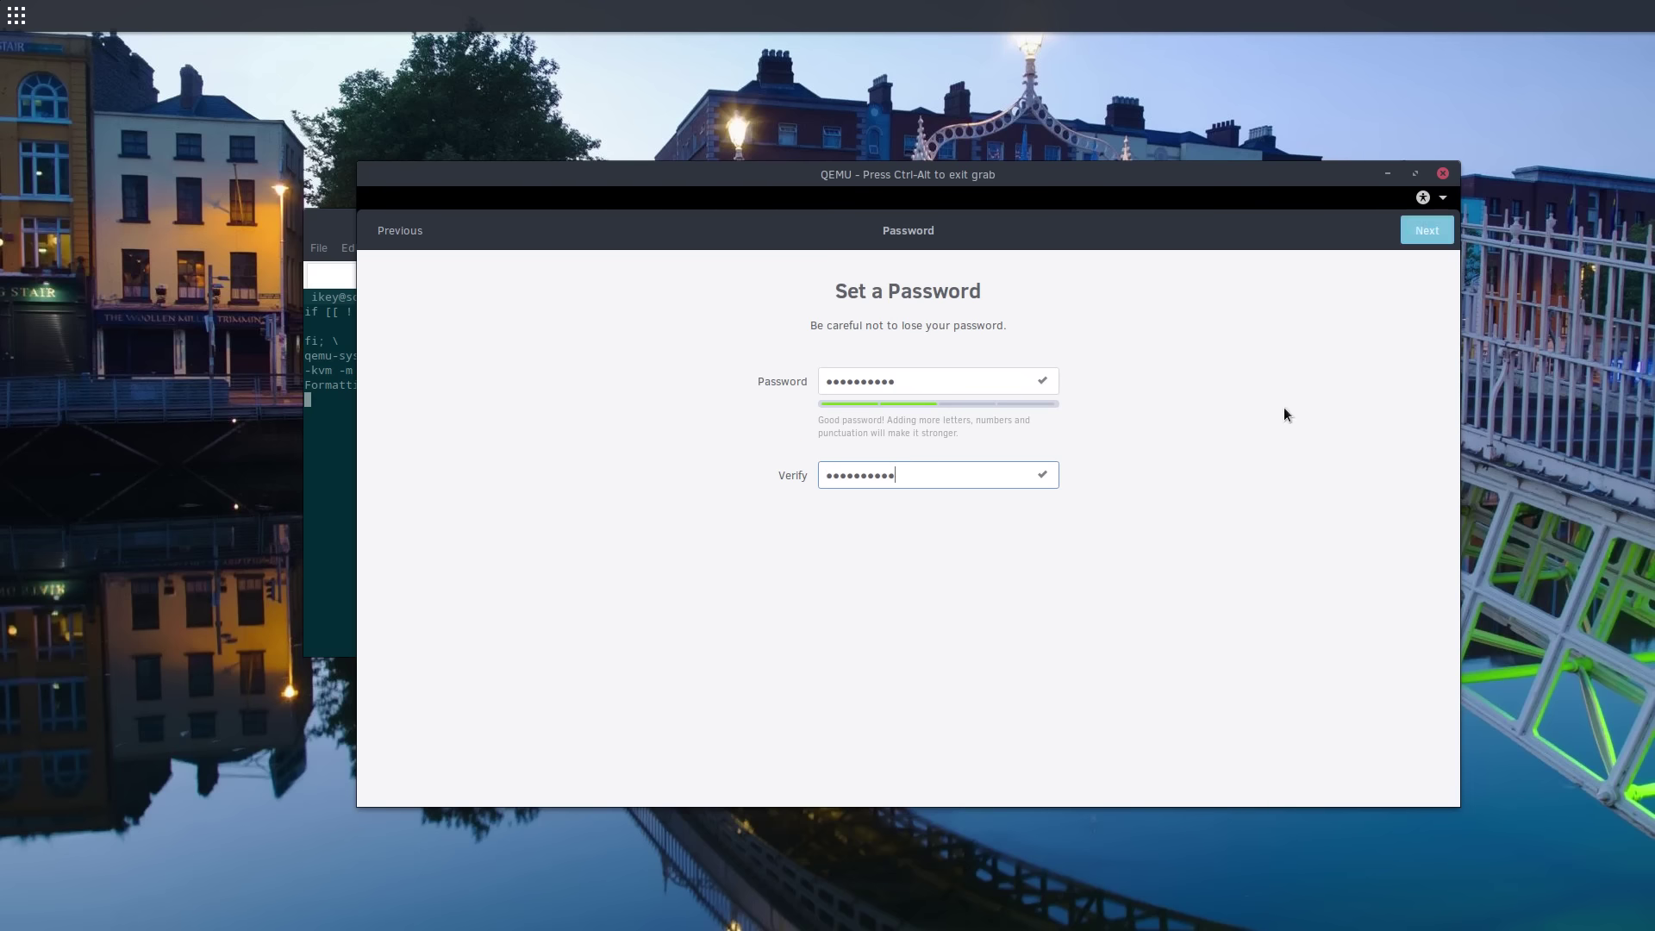
# Step: Finish the initial setup, start using Solus, and sign in to the new user account with the account password
pyautogui.click(1427, 233)
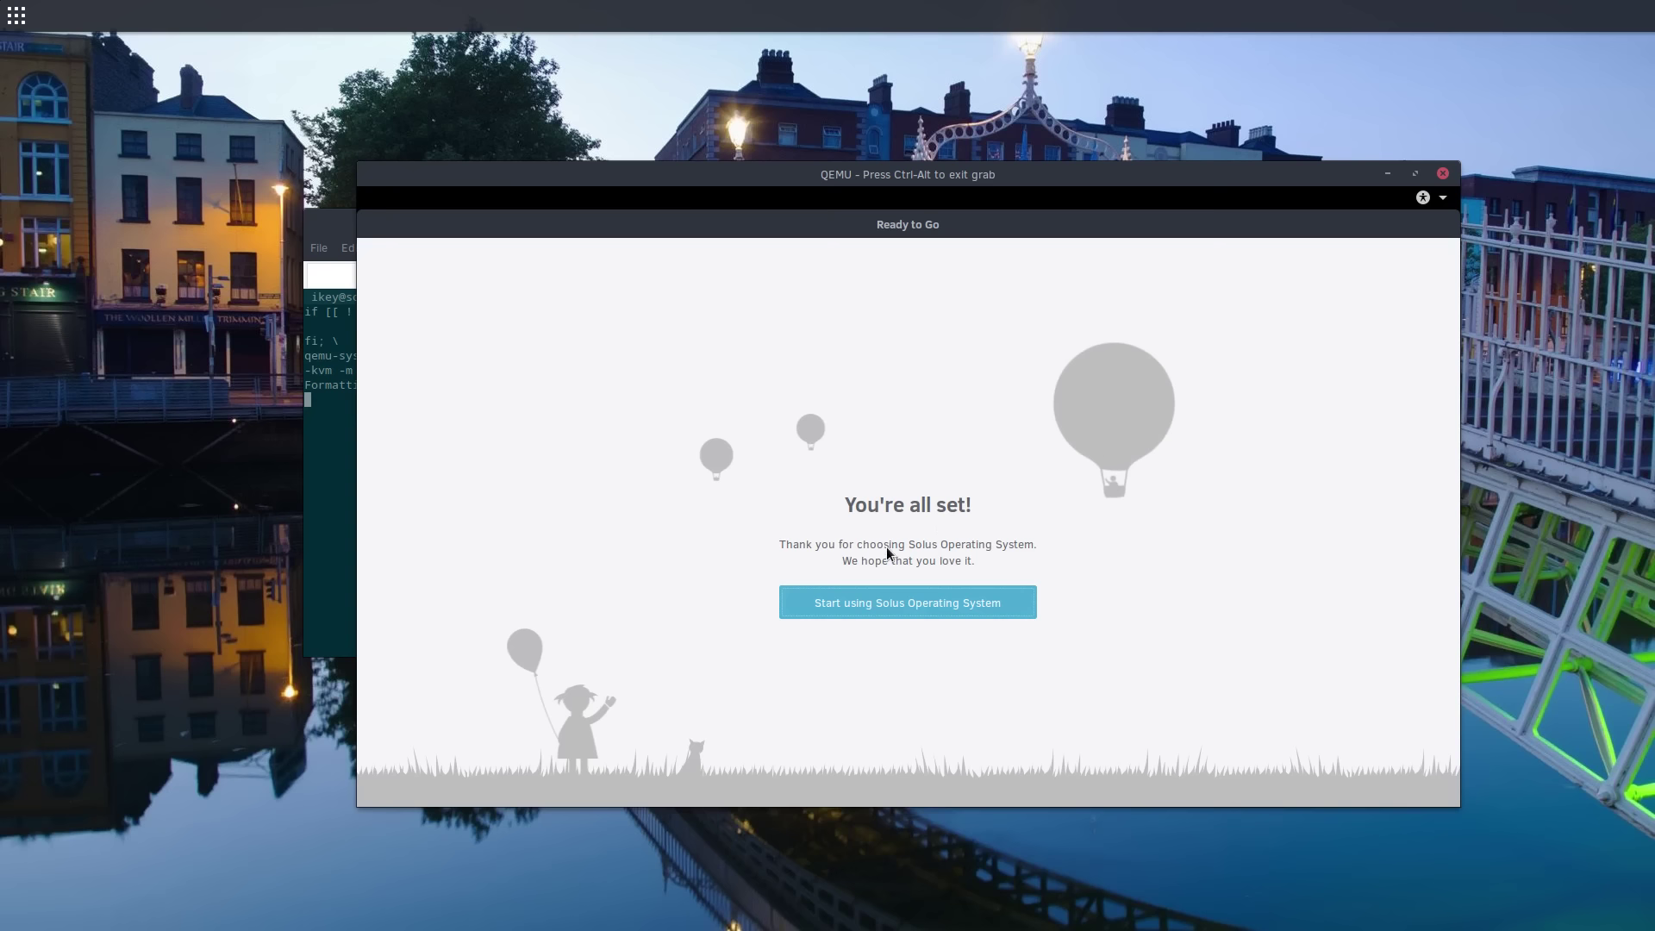
pyautogui.click(896, 610)
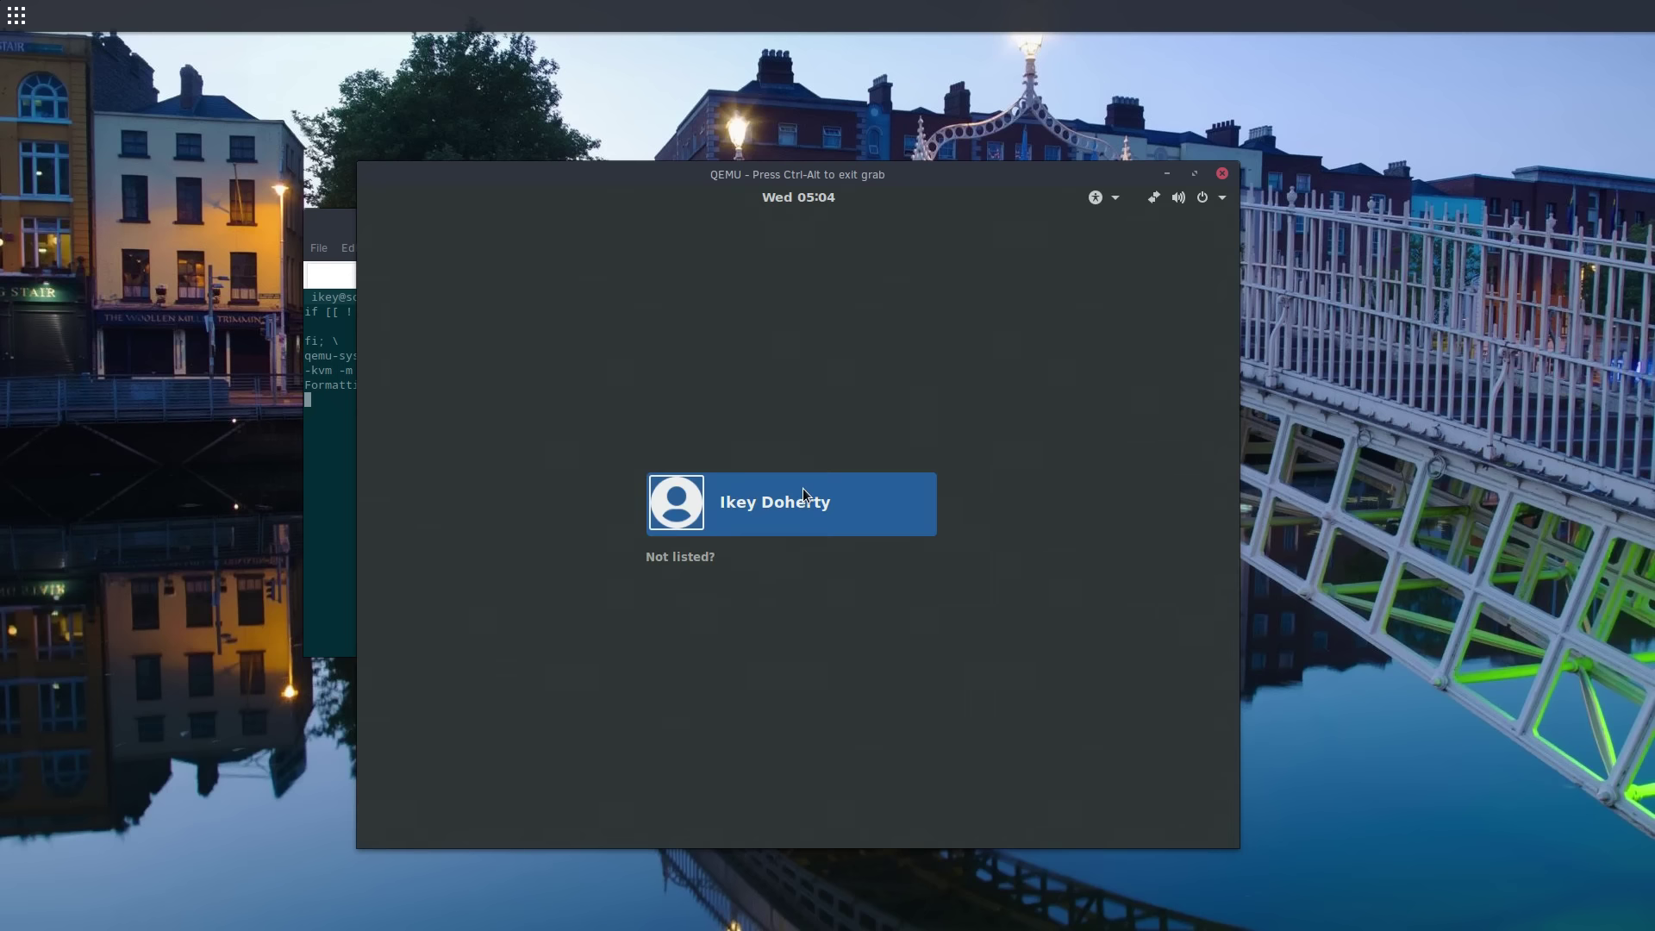
pyautogui.click(803, 493)
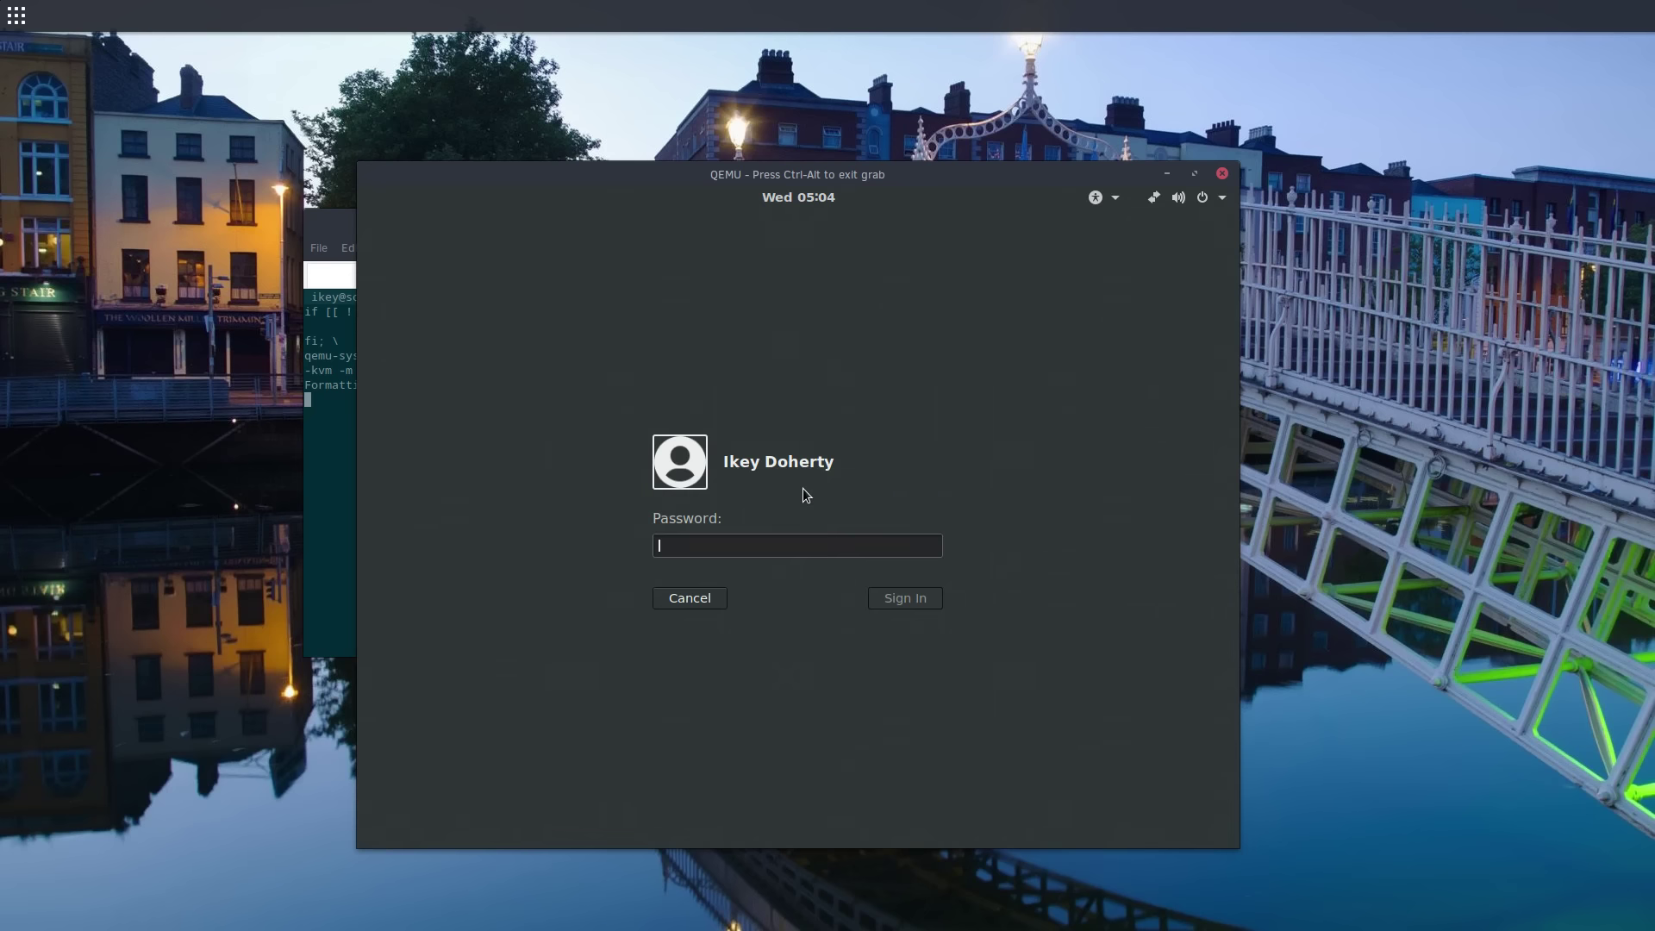
pyautogui.write('••••••••••')
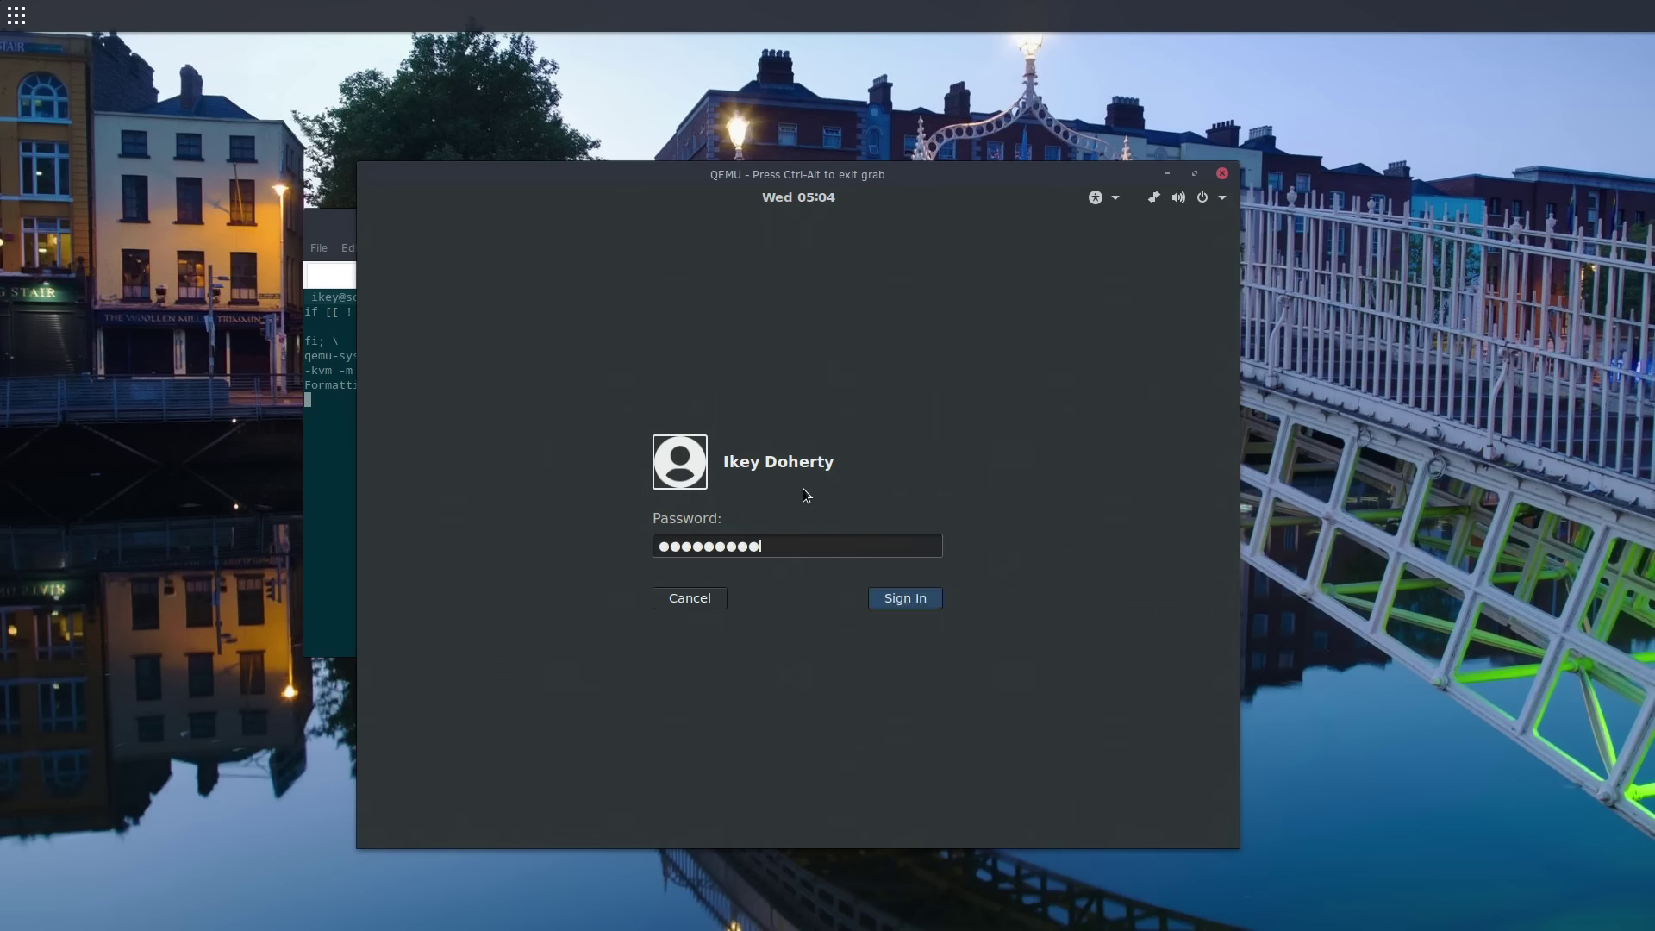
pyautogui.press('Return')
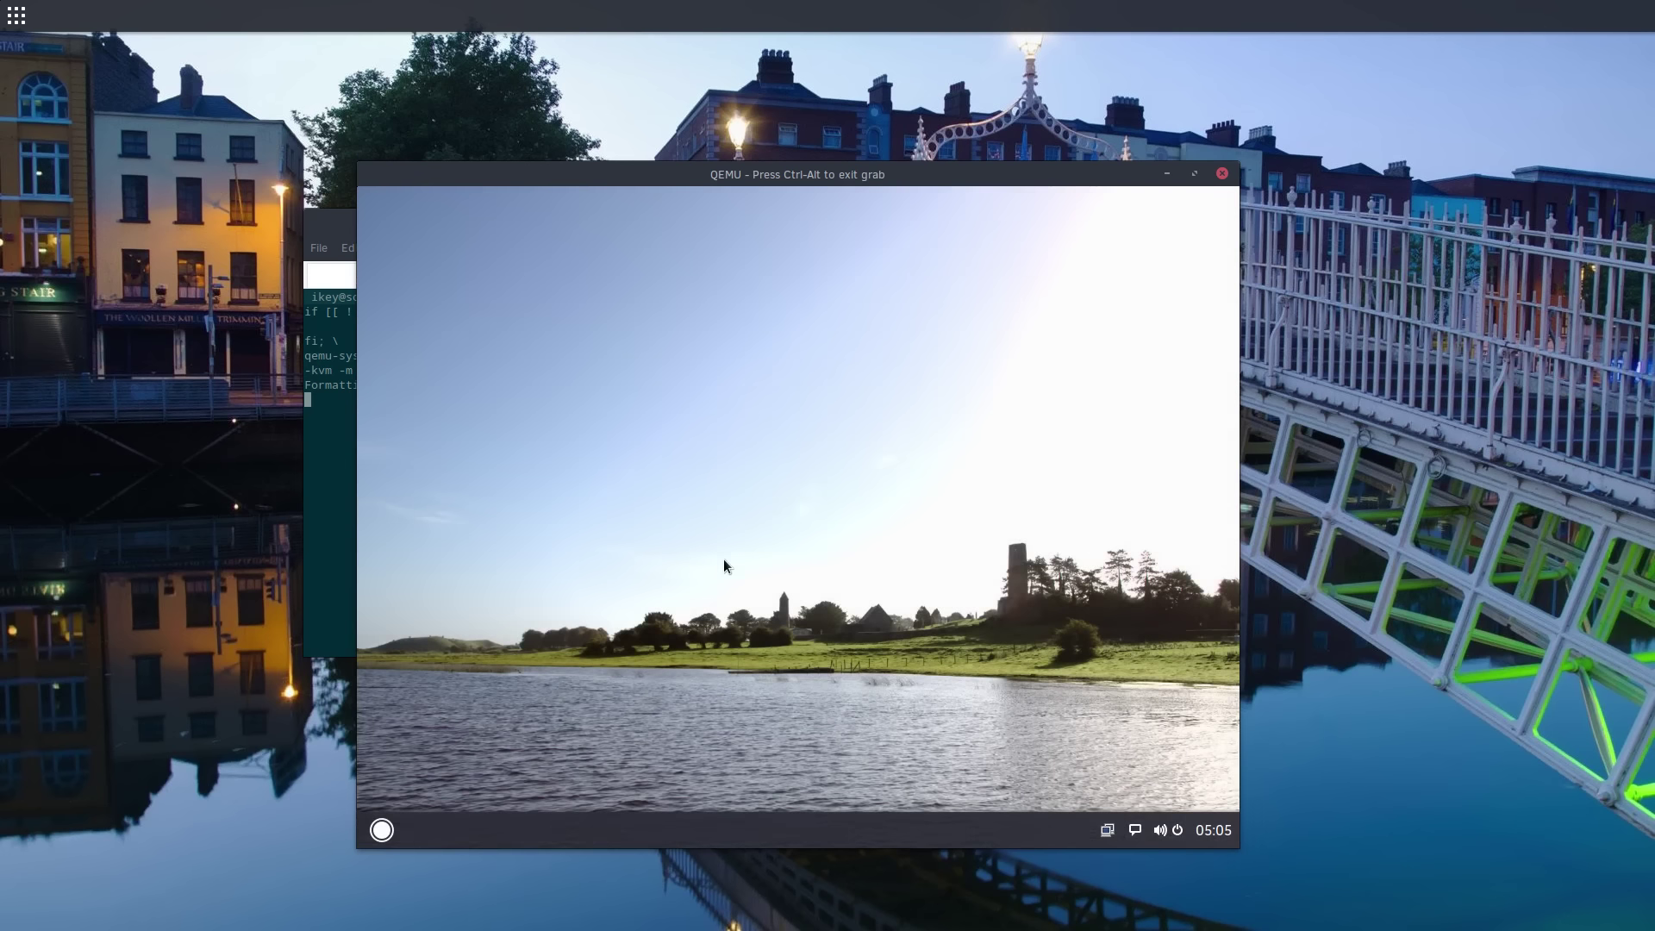
# Step: Shut down the Solus virtual machine from its desktop session and return to the terminal
pyautogui.click(1163, 830)
pyautogui.click(1213, 780)
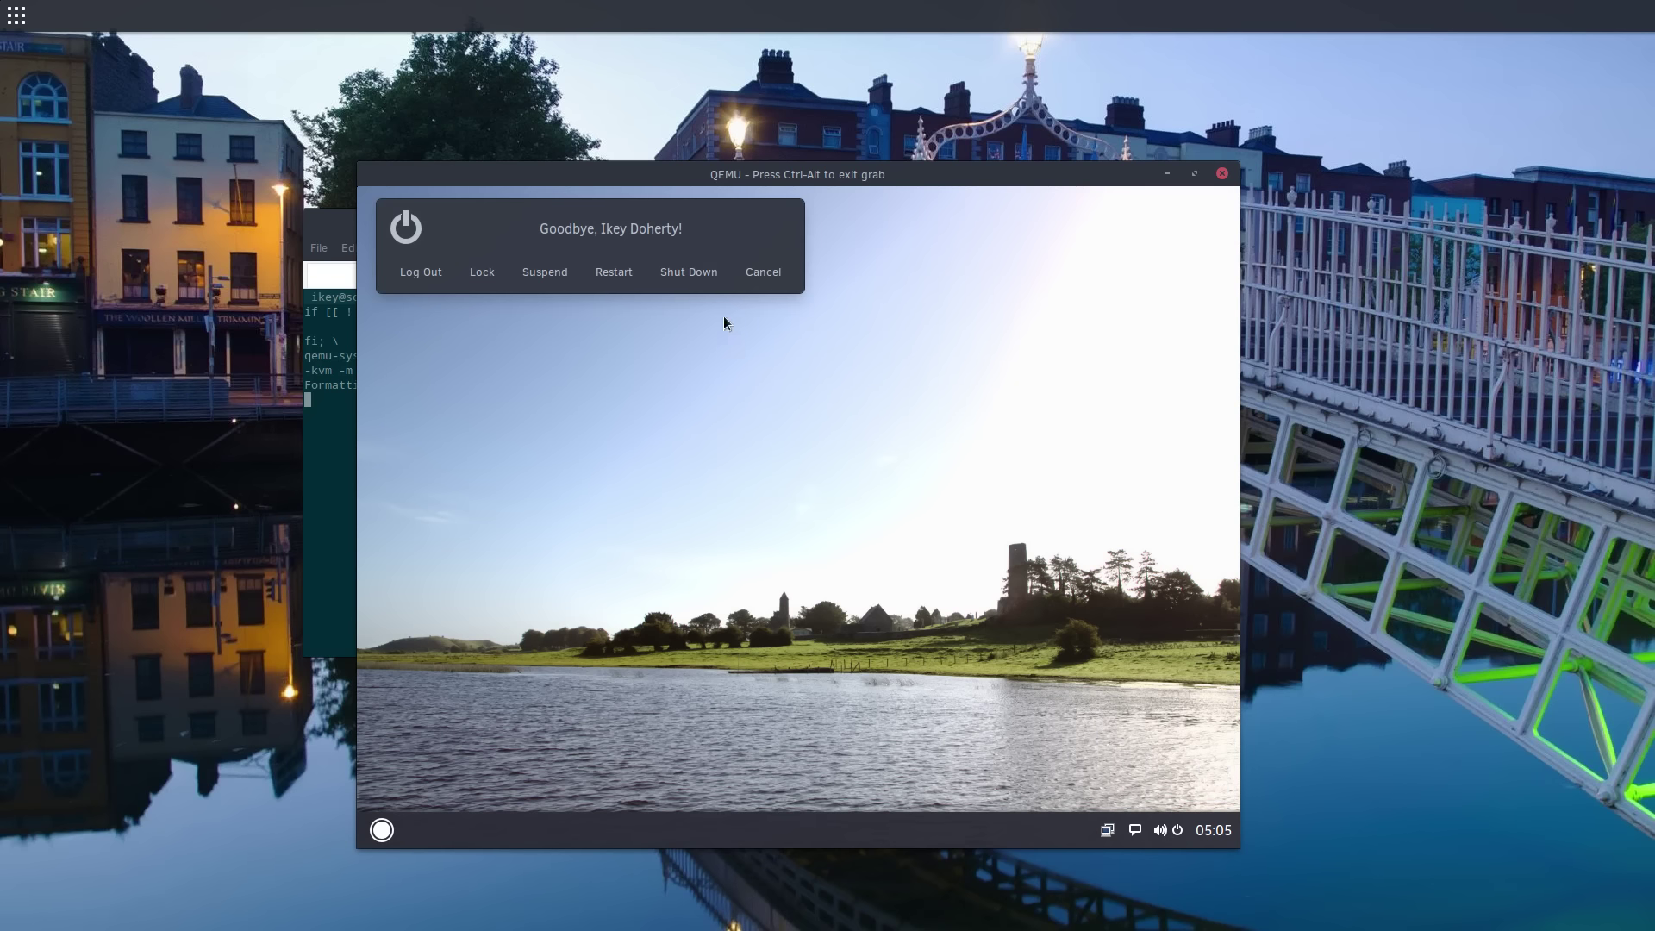
pyautogui.click(689, 271)
pyautogui.hotkey('alt', 'Tab')
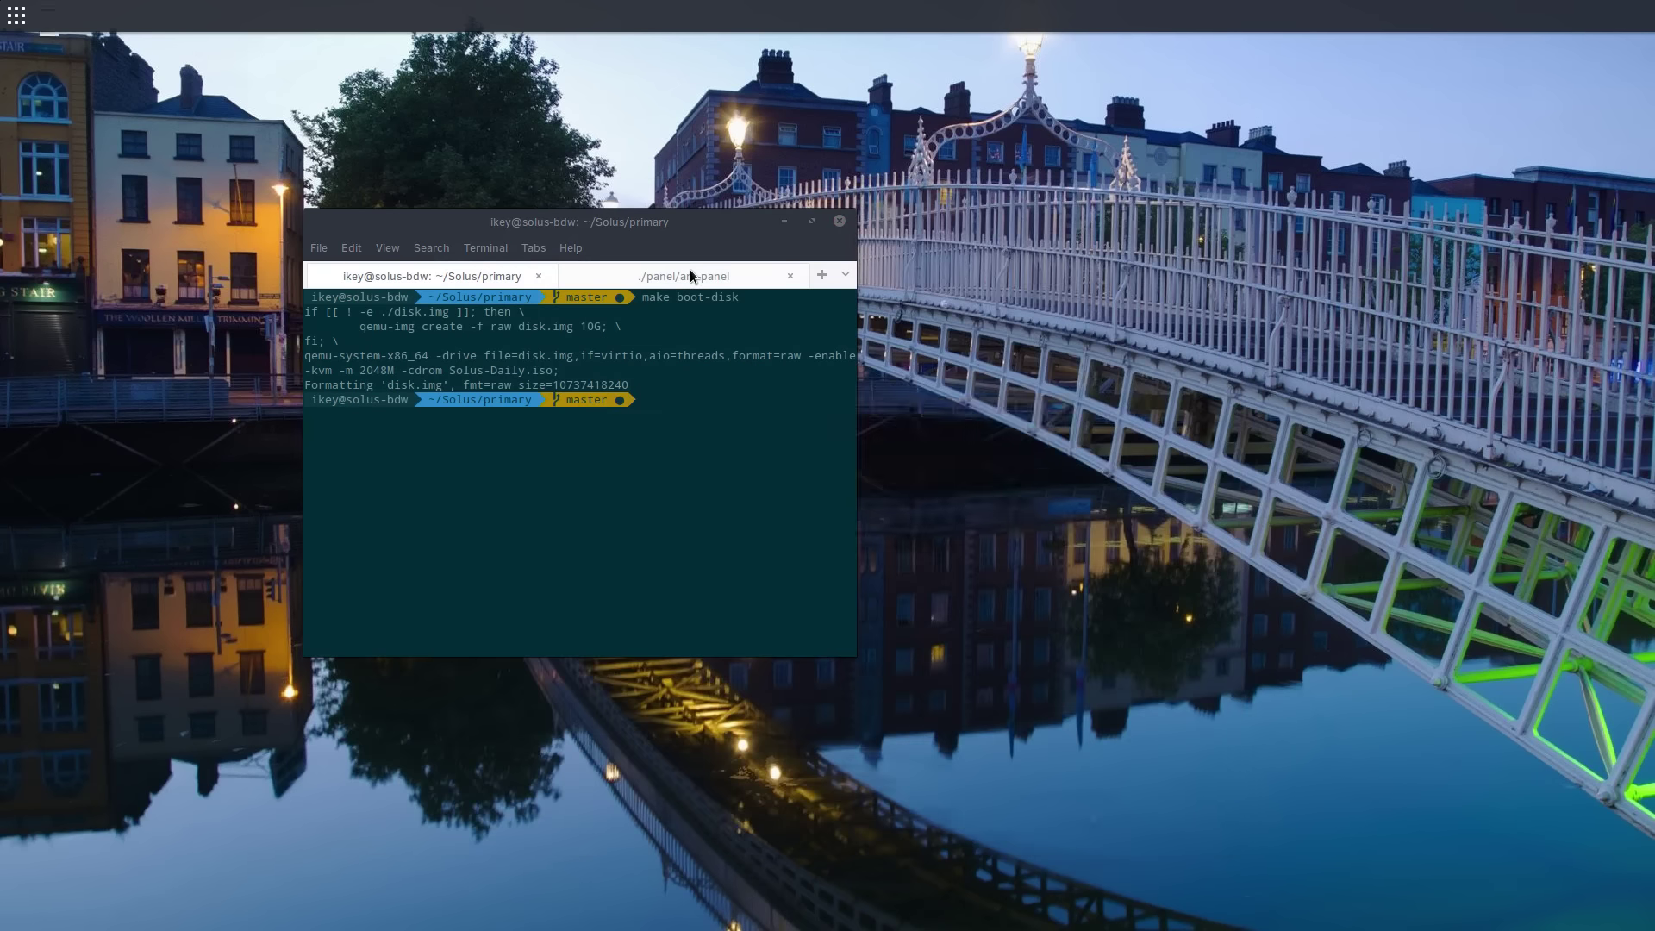